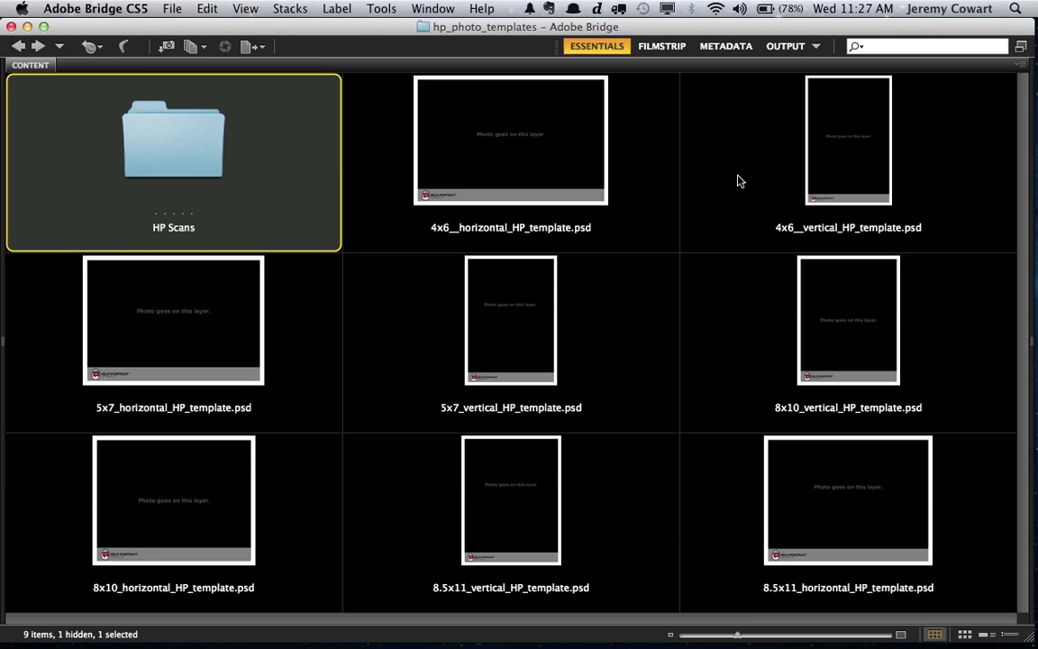
Browse the Help-Portrait templates in Bridge and open the 4x6 horizontal template in Photoshop
left_click(658, 153)
left_click(843, 151)
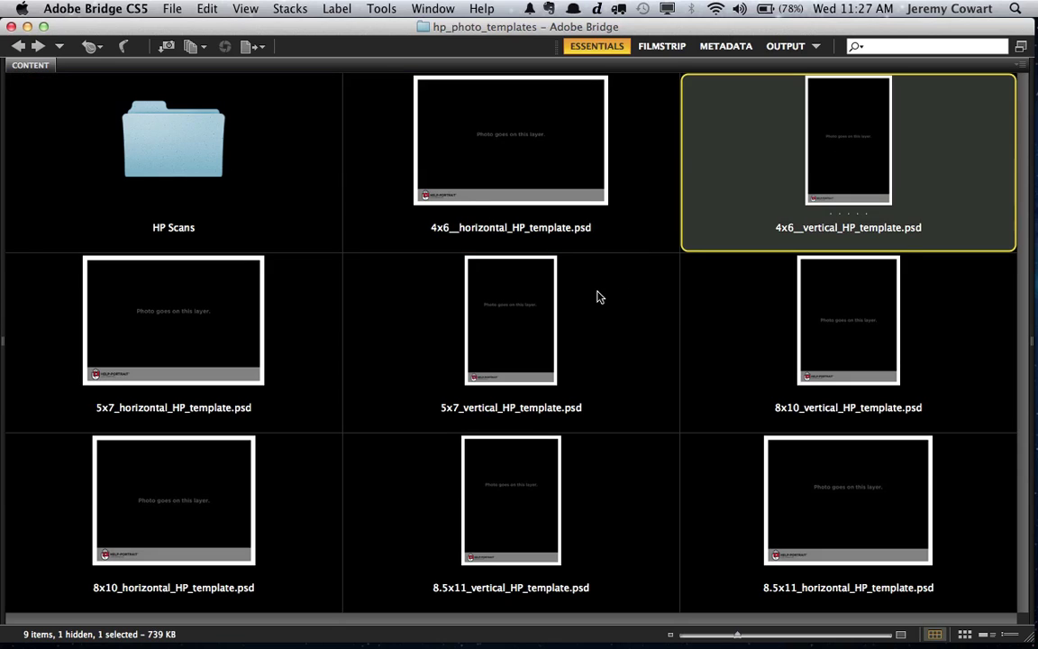
left_click(559, 317)
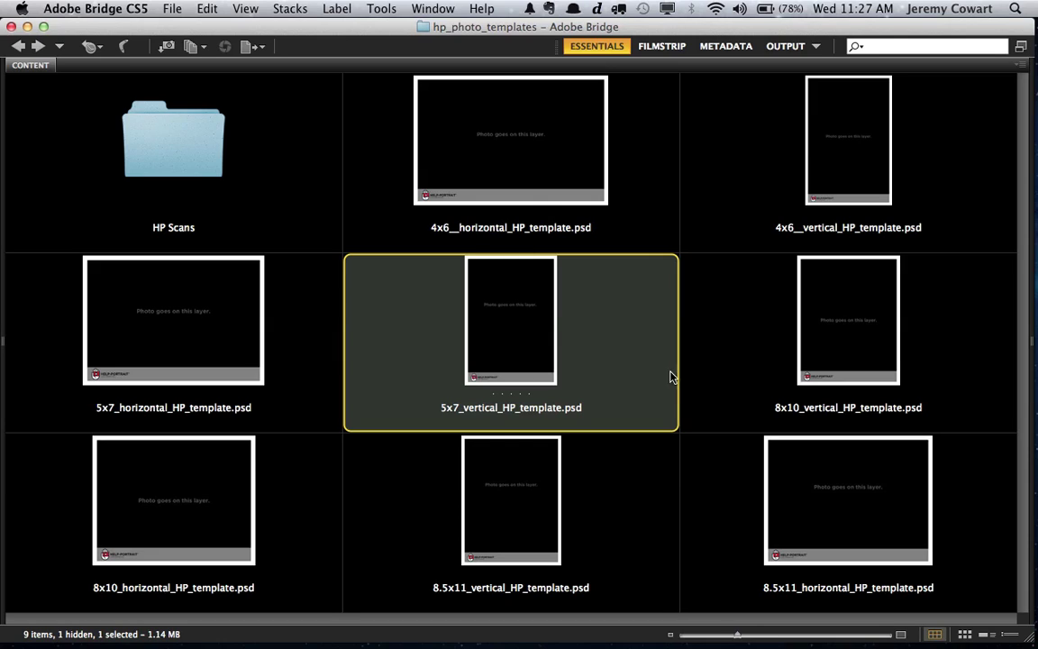
left_click(500, 469)
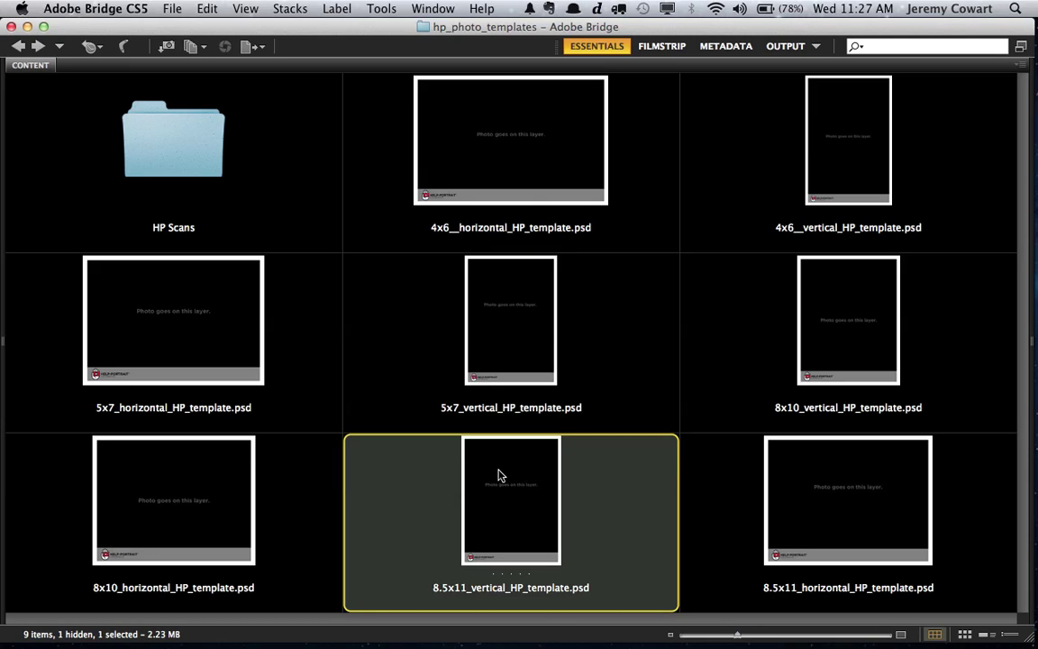
left_click(738, 455)
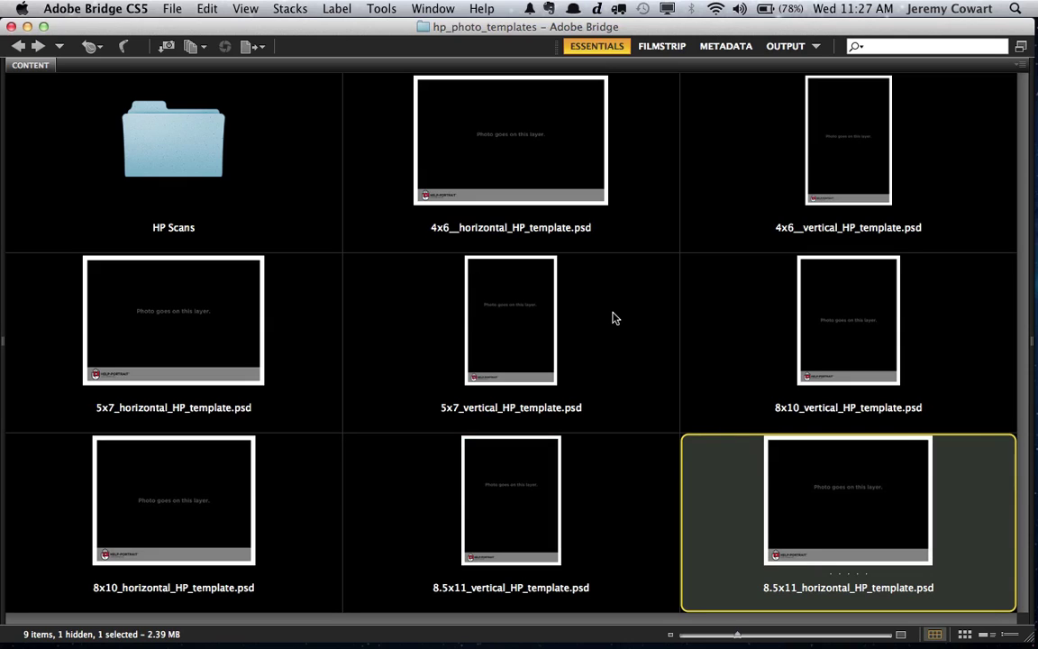
left_click(500, 174)
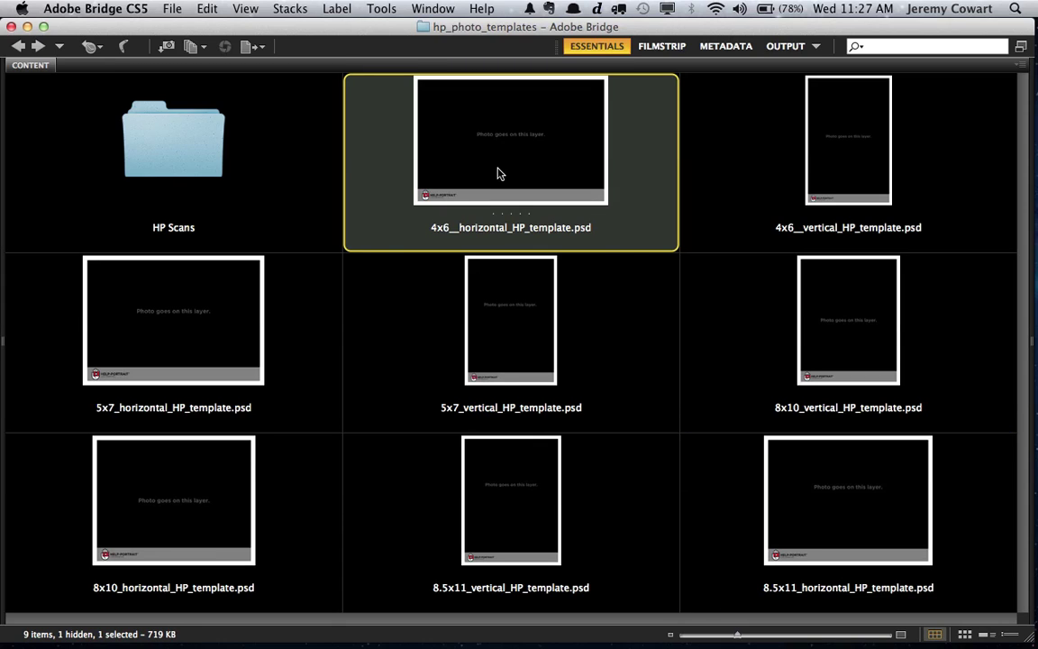
double_click(500, 174)
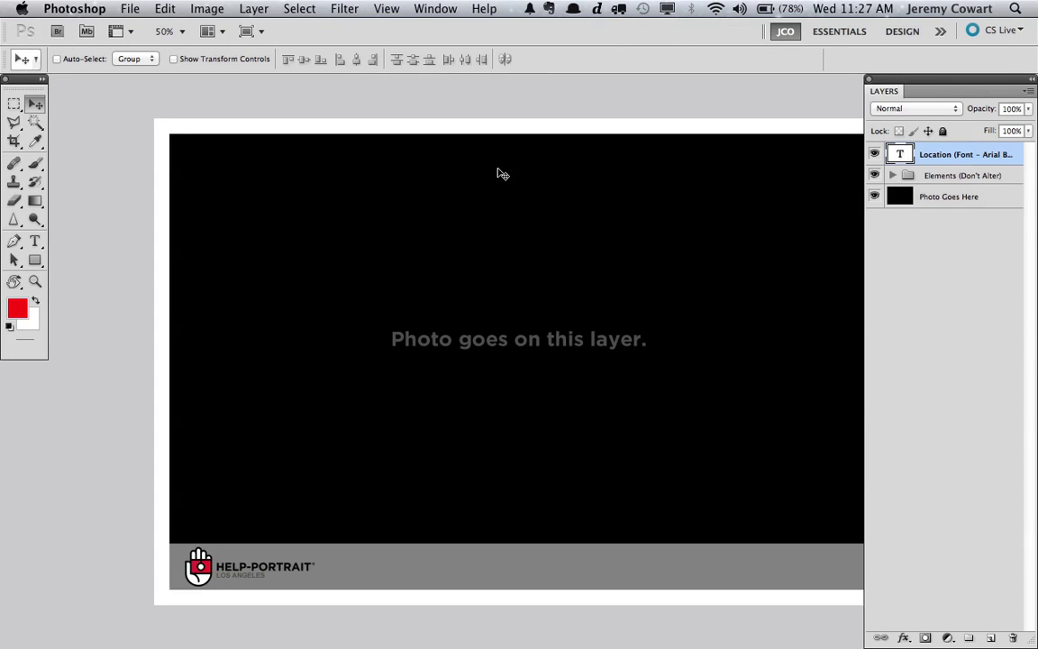
At 100% zoom, retype the LOS ANGELES location line, ending with AFRICA
key("super+1")
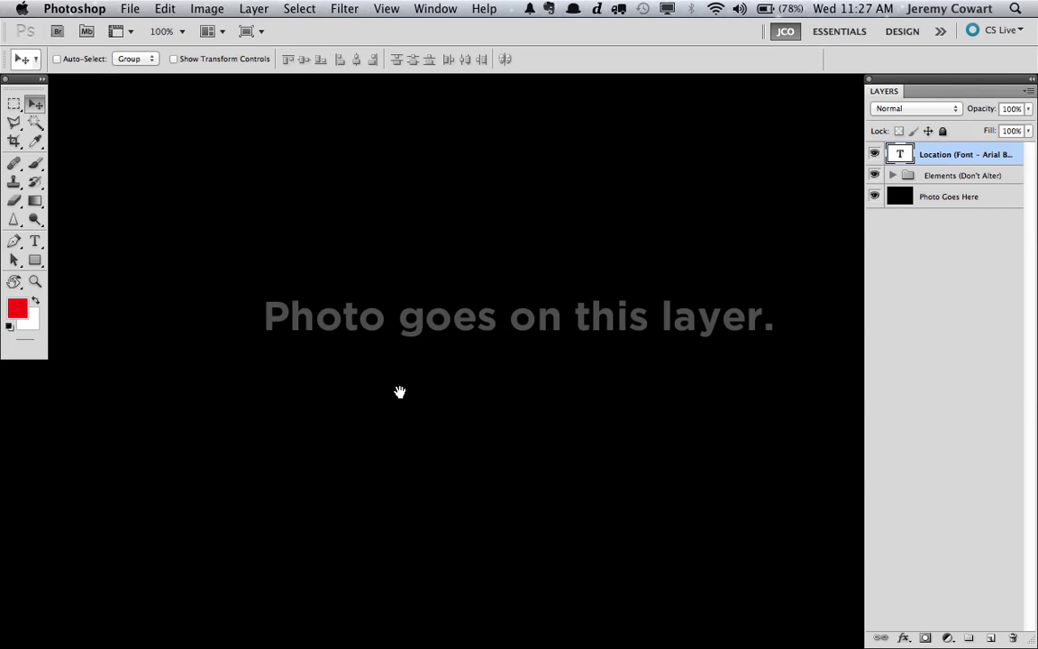
left_click_drag(398, 392, 593, 259)
key("t")
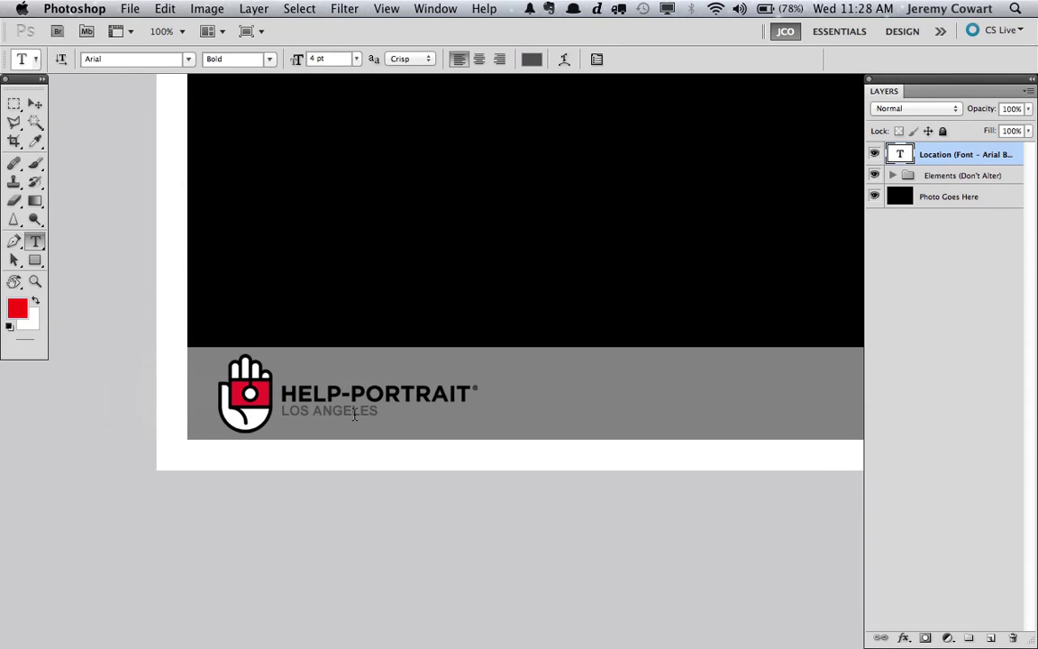
triple_click(352, 413)
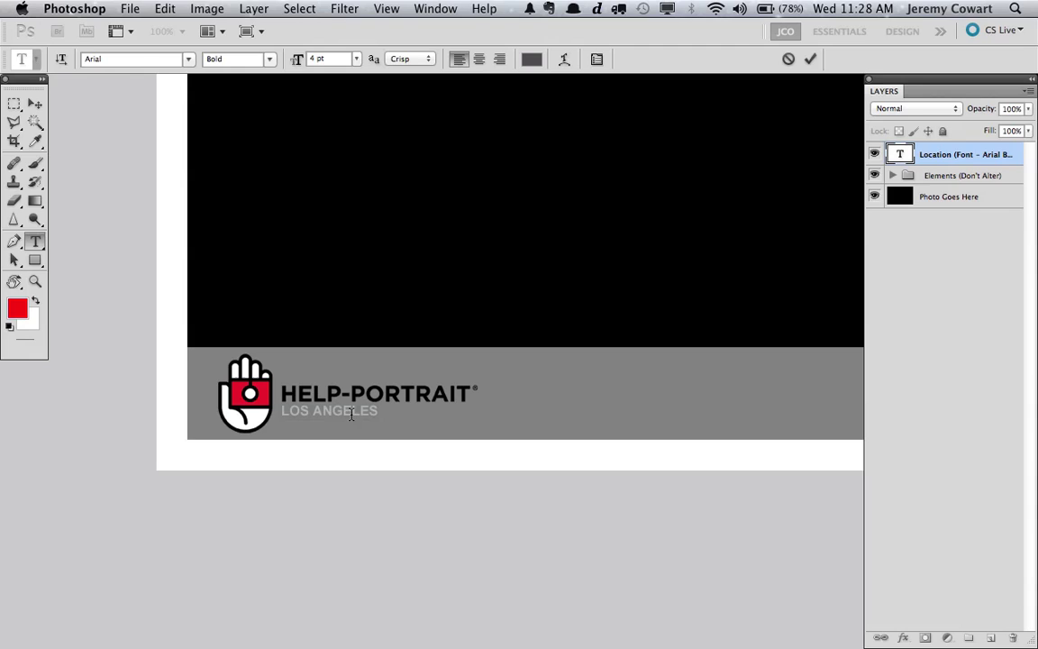
type("Location")
key("BackSpace")
key("BackSpace")
type("LONDONNASHVILLE, TN, USA")
type("PARIS")
key("super+a")
type("AFRICA")
Return to the Move tool, zoom back out to 50%, and switch to Bridge
left_click(16, 105)
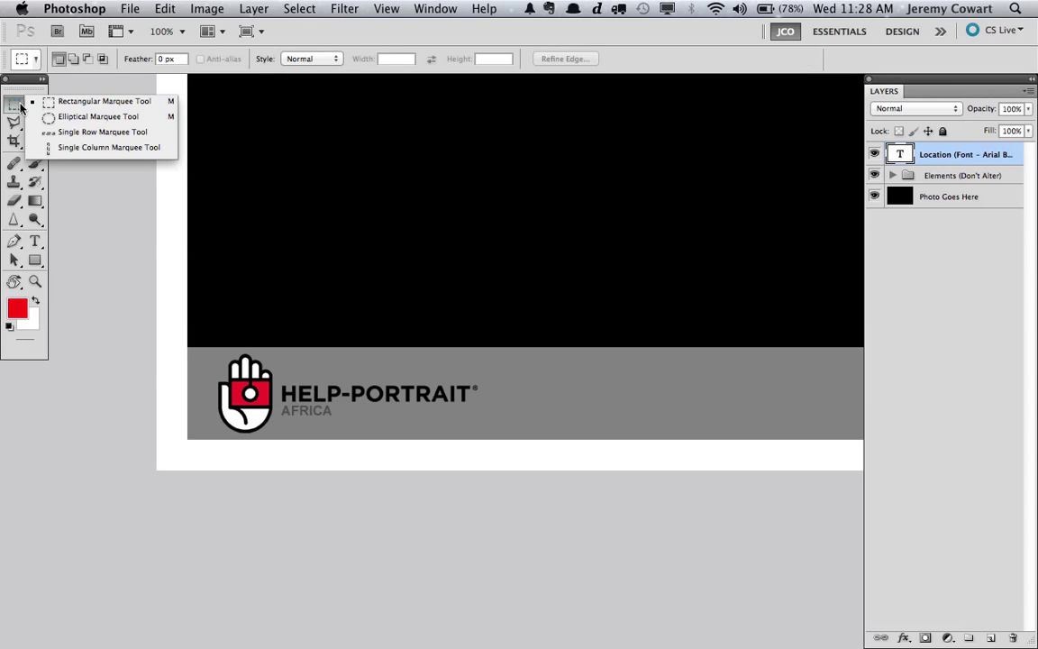
left_click(113, 216)
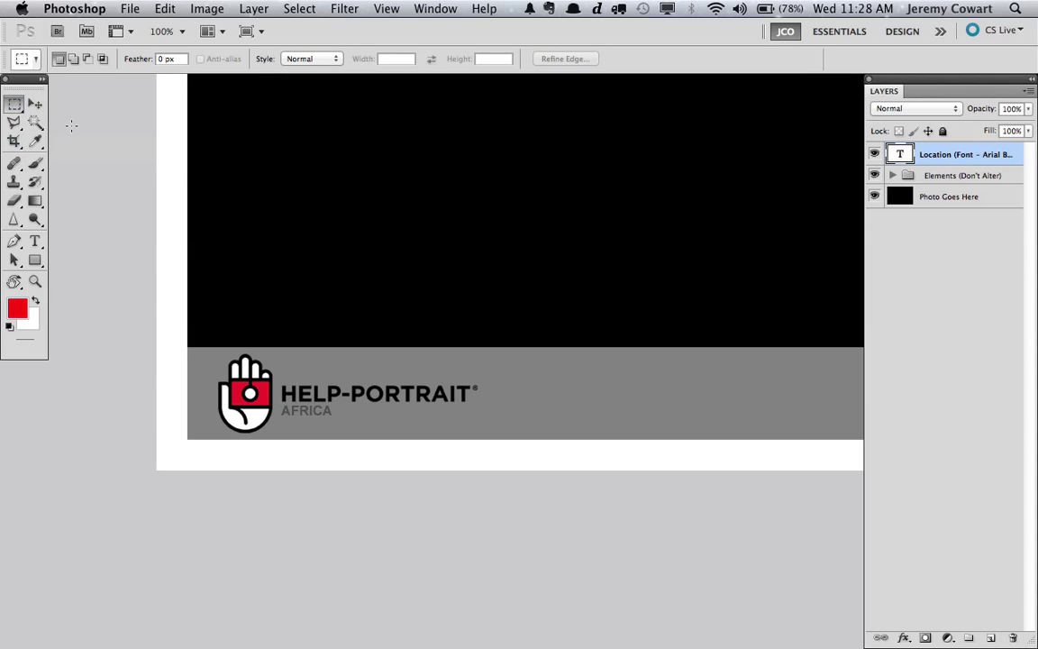
left_click(37, 104)
key("super+minus")
key("super+minus")
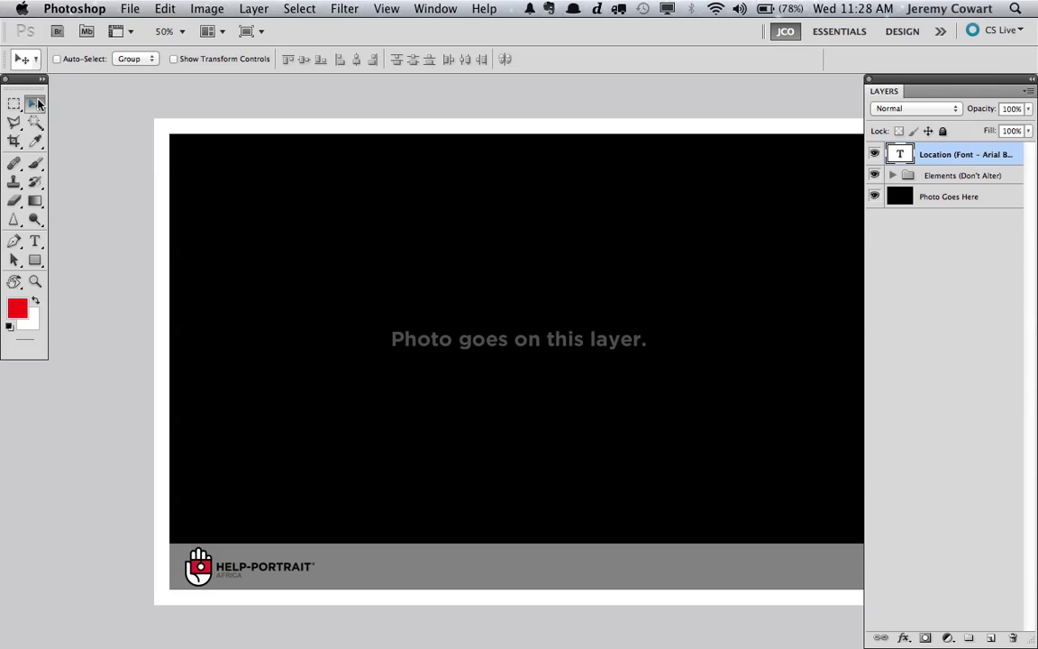
key("super+Tab")
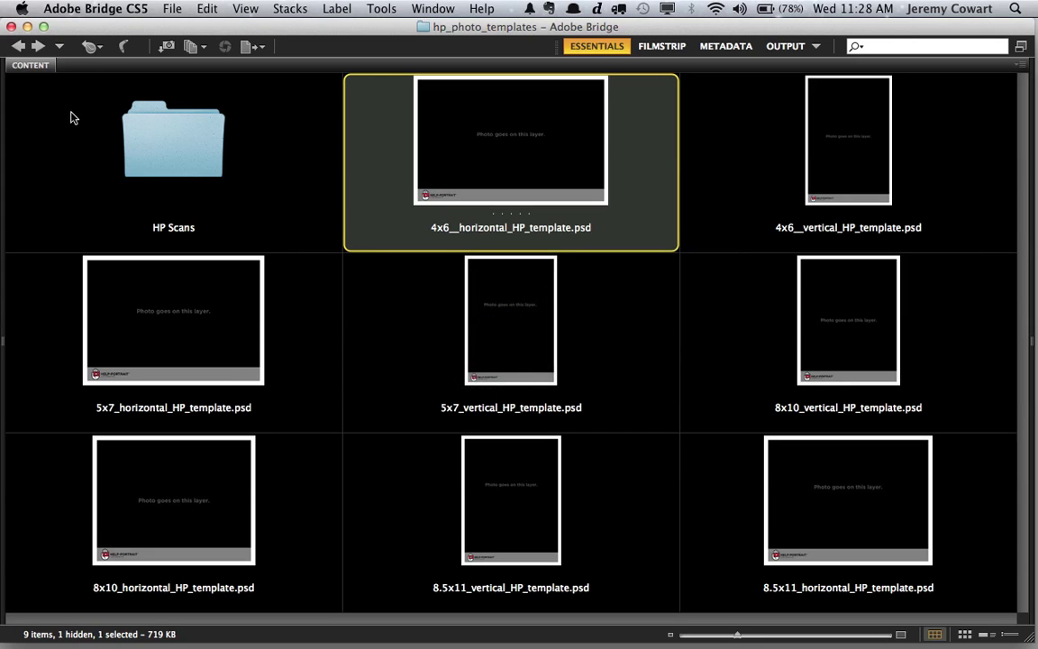
Open the HP Scans folder and open hp_scans_015.tif in Photoshop
left_click(157, 153)
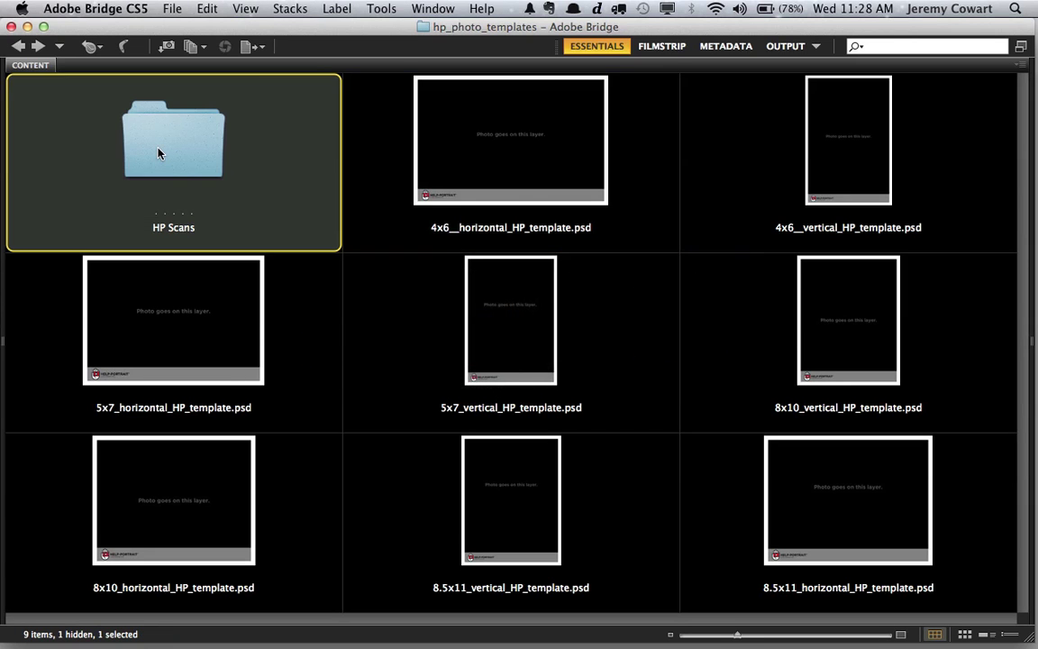
double_click(158, 153)
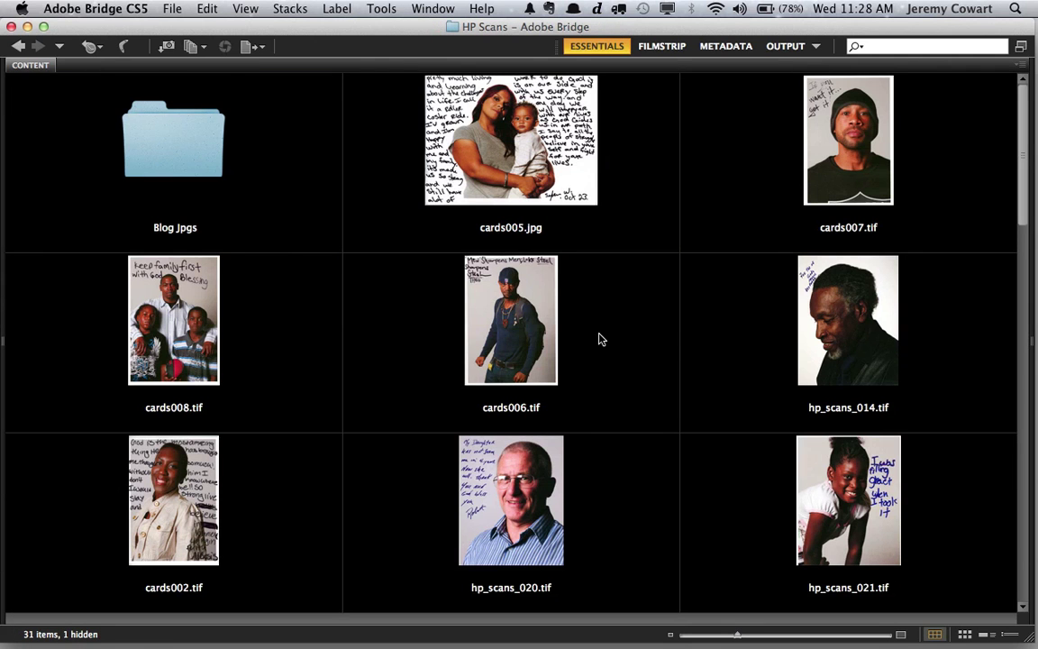
scroll(602, 337, "down", 10)
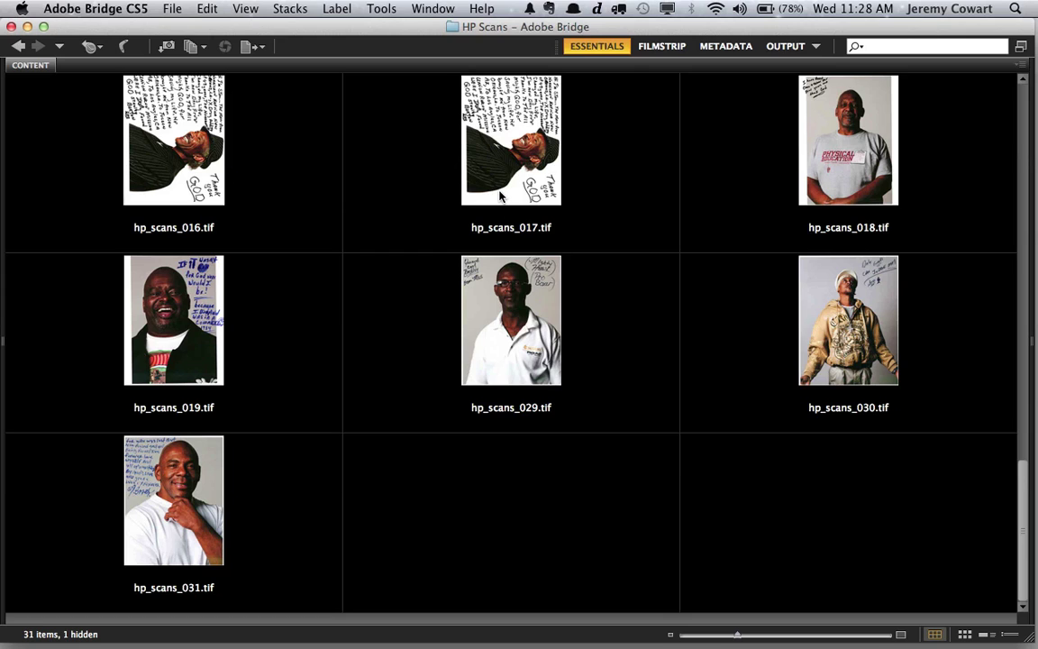
scroll(501, 196, "up", 2)
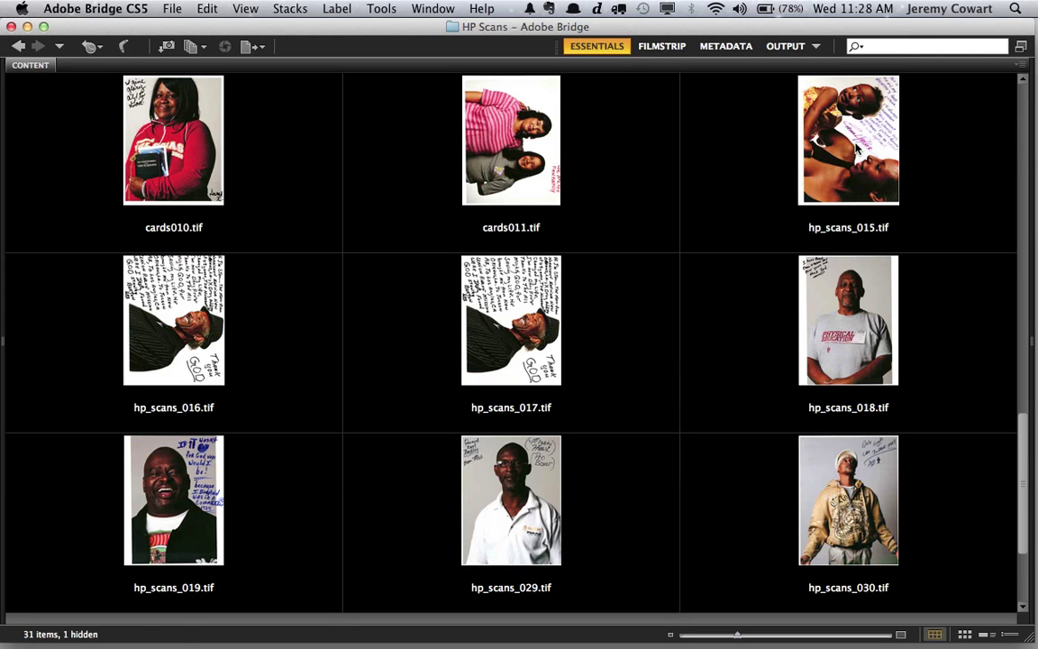
double_click(770, 133)
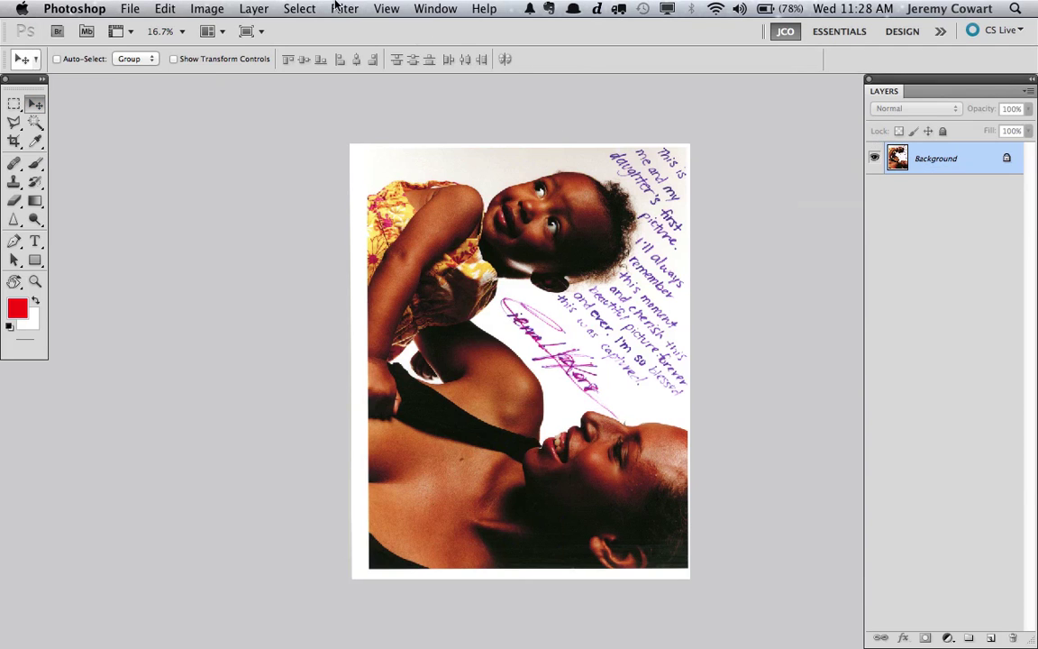
Rotate hp_scans_015 90° counter-clockwise, then close it without saving
left_click(206, 8)
mouse_move(291, 193)
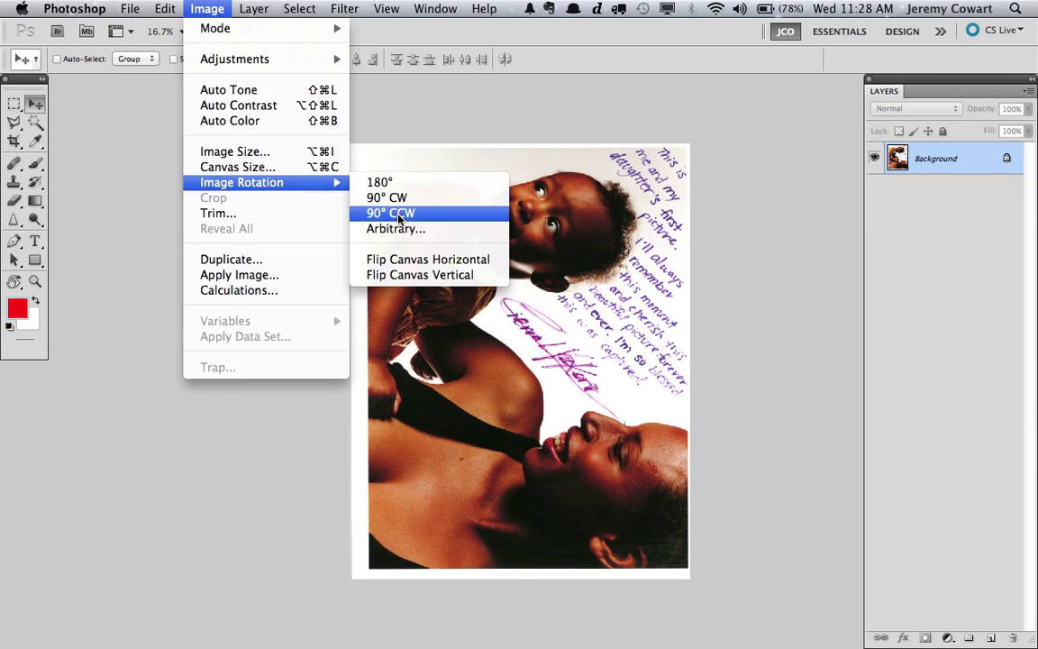
left_click(376, 211)
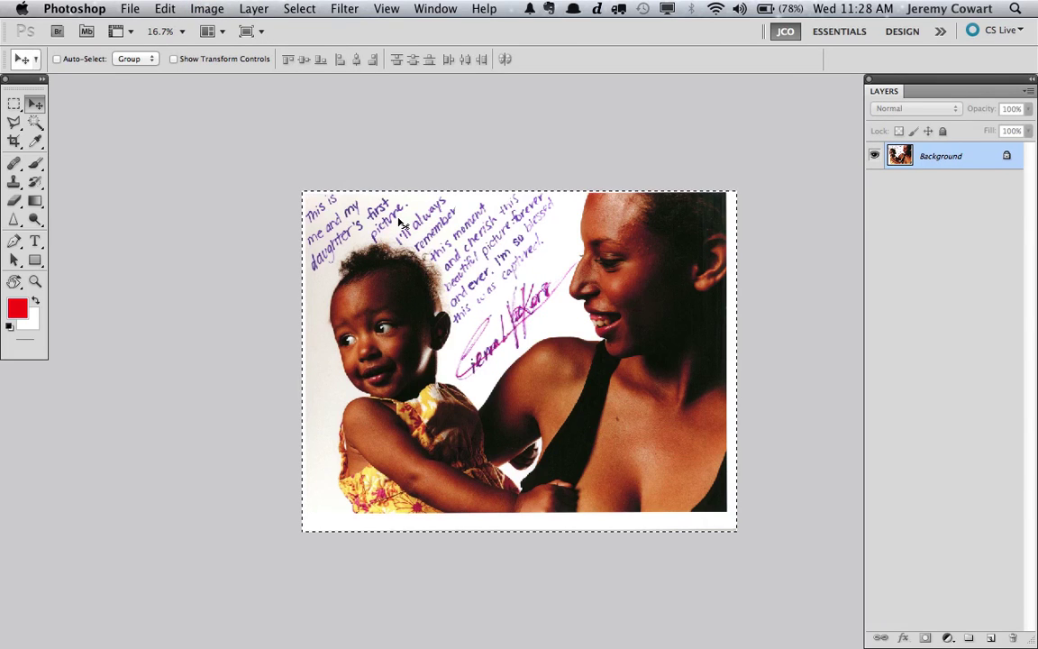
key("super+w")
key("super+d")
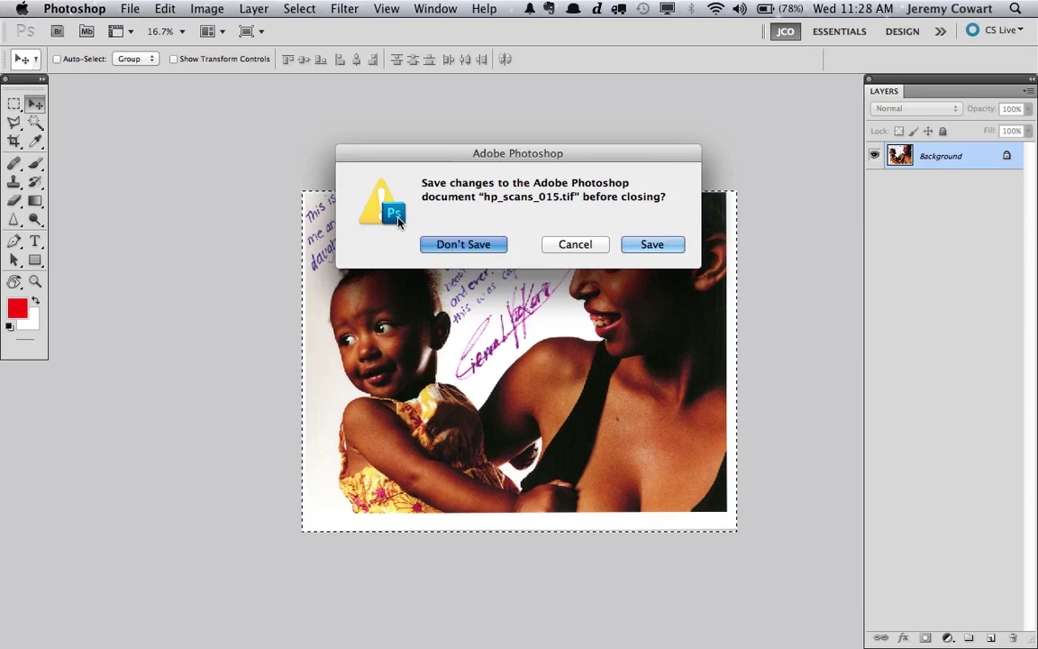
Paste the scan as a layer above the Photo Goes Here layer
left_click(921, 196)
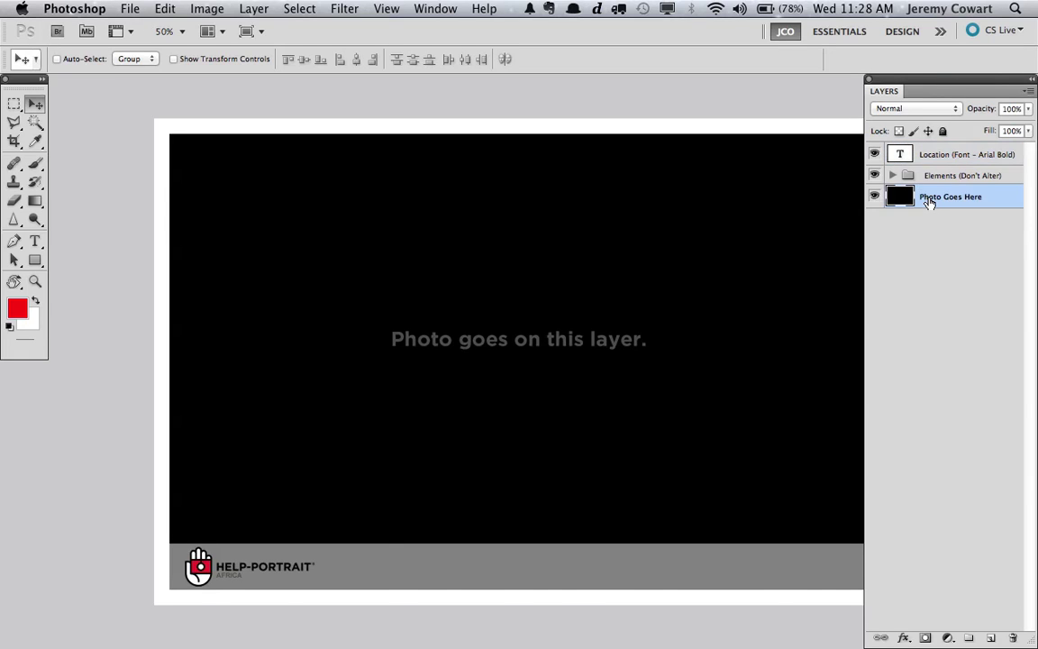
key("super+v")
left_click_drag(617, 310, 432, 253)
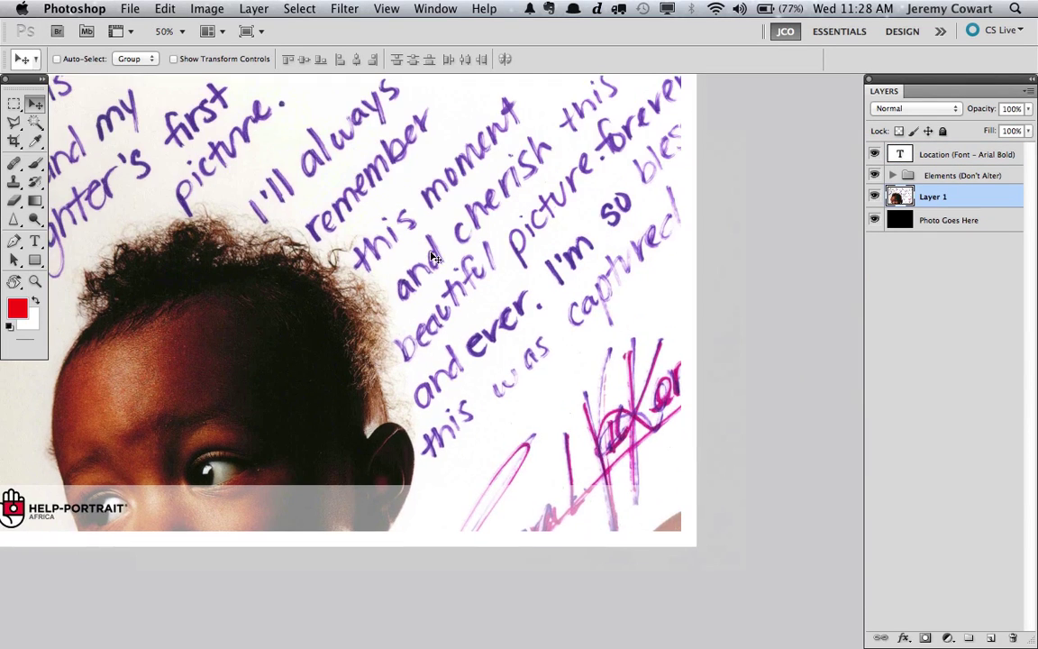
key("super+minus")
key("super+minus")
Free-transform the pasted photo down to 55.67% to fit the card
key("super+t")
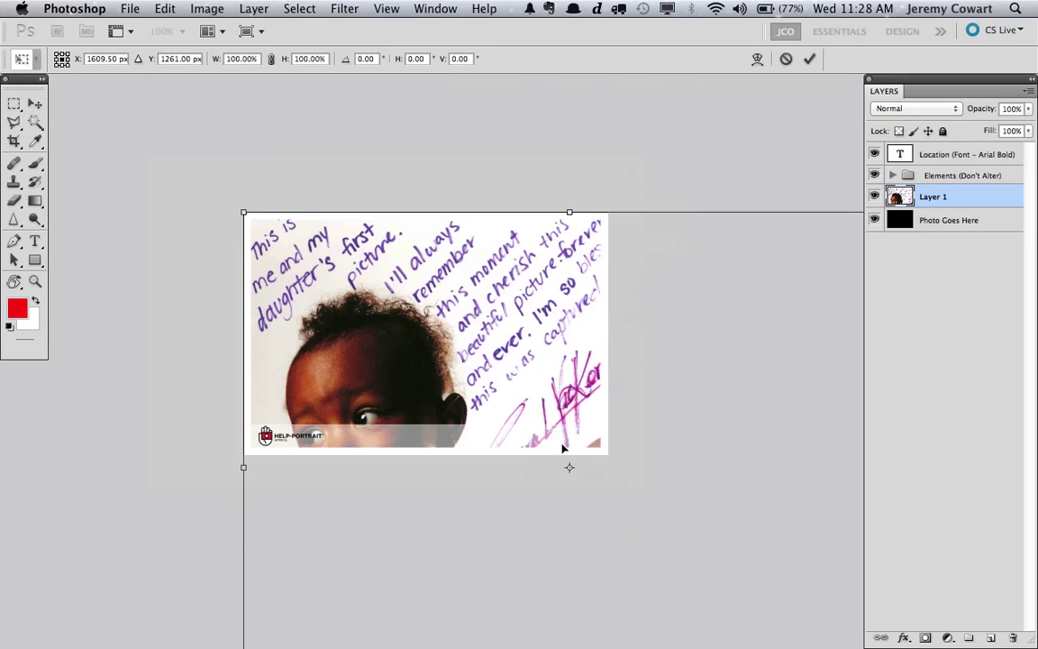
left_click_drag(558, 441, 452, 331)
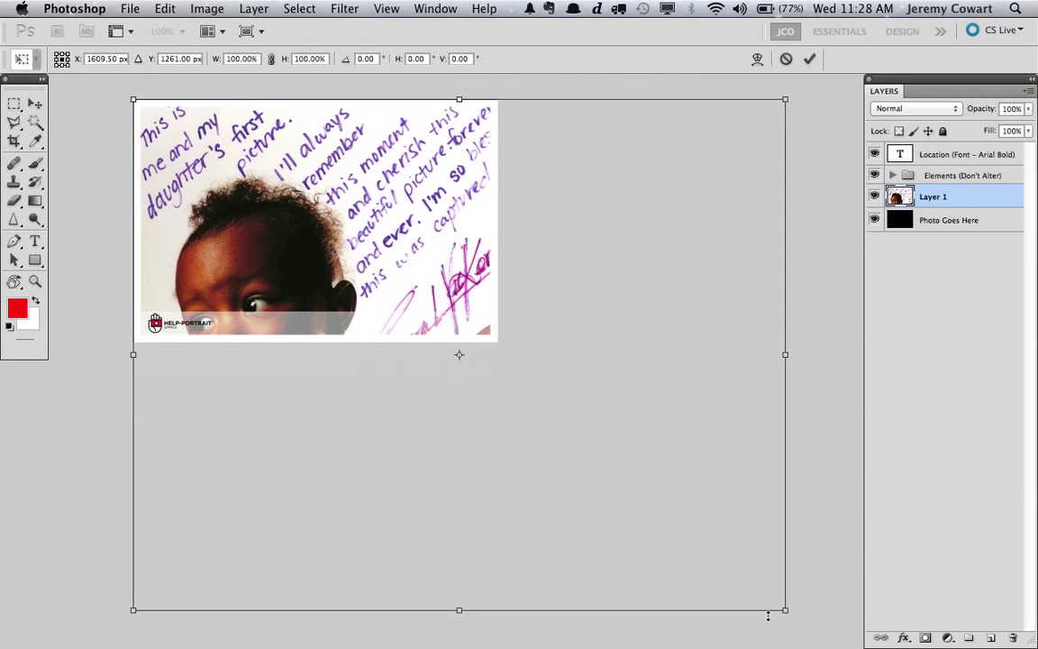
left_click_drag(783, 608, 493, 325)
scroll(492, 326, "up", 5)
scroll(493, 325, "left", 3)
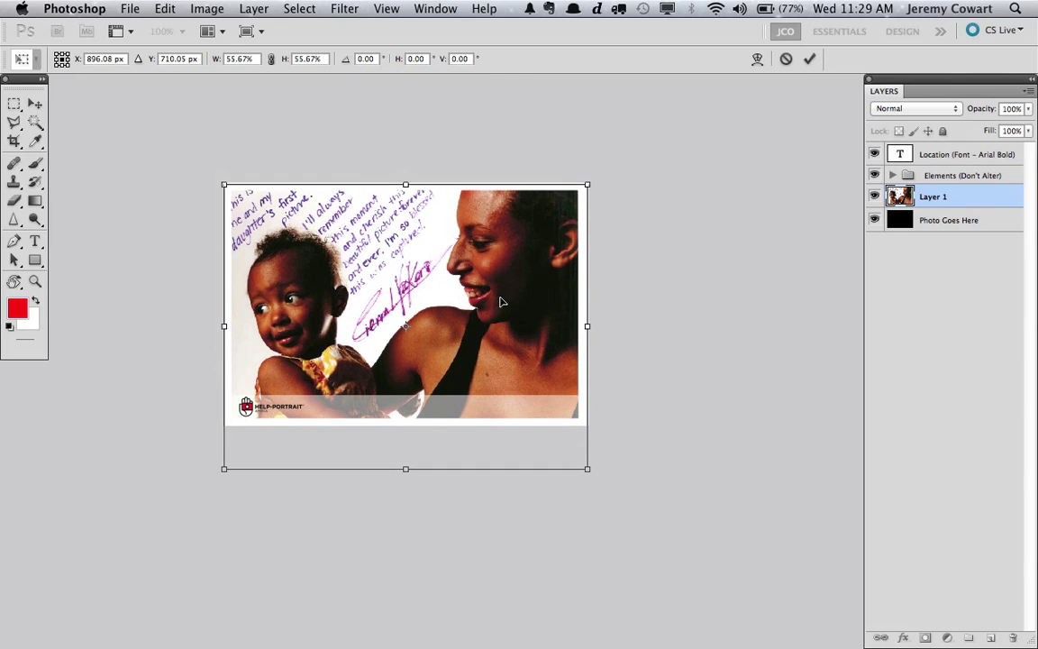
key("super+equal")
key("super+equal")
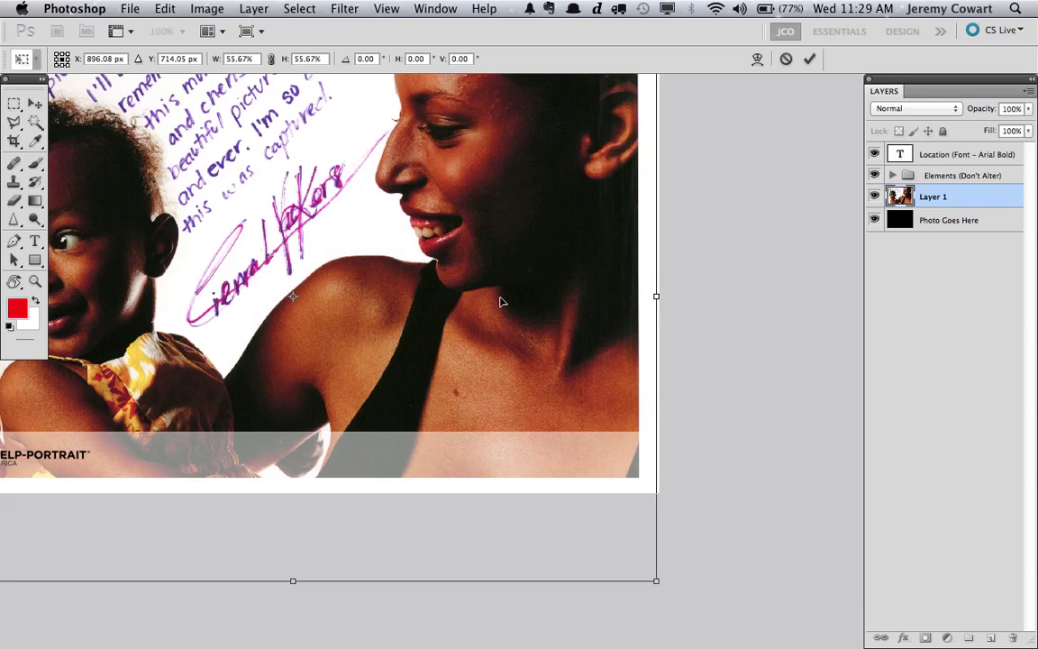
scroll(501, 301, "up", 3)
scroll(502, 301, "left", 5)
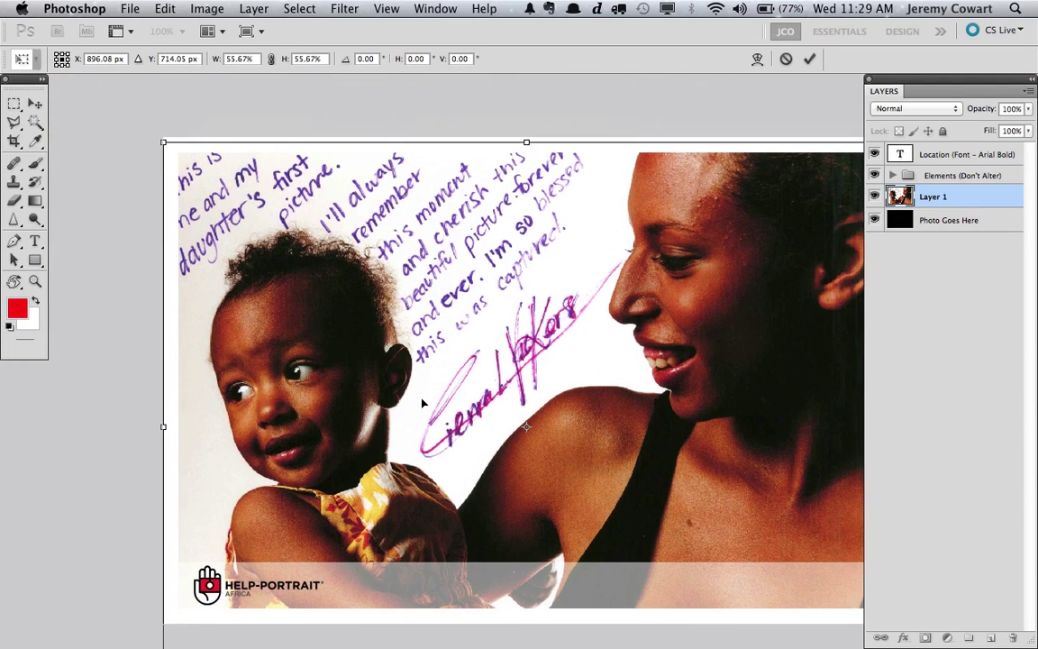
Nudge the photo down and right, commit the transform, and zoom out
key("Down")
key("Down")
key("Down")
key("Down")
key("Down")
key("Down")
key("Down")
key("Down")
key("Down")
key("Down")
key("Down")
key("Down")
key("Down")
key("Down")
key("Down")
key("Down")
key("Down")
key("Down")
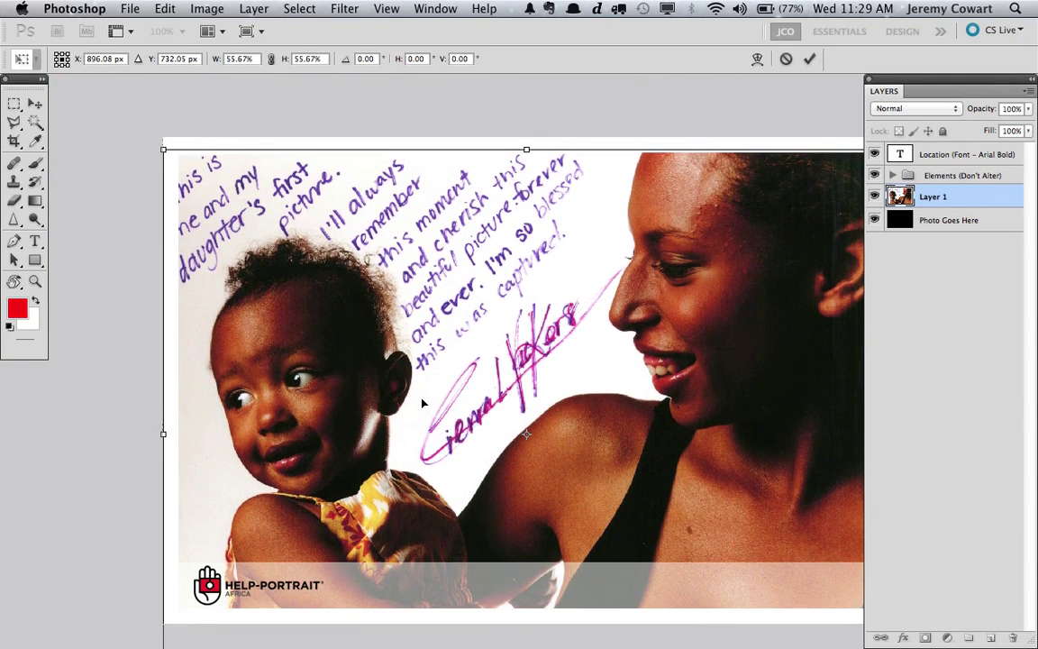
key("Down")
key("Down")
key("Down")
key("Down")
key("Right")
key("Right")
key("Right")
key("Right")
key("Right")
key("Right")
key("Right")
key("Right")
key("Right")
key("Right")
key("Right")
key("Right")
key("Right")
key("Right")
key("Right")
key("Right")
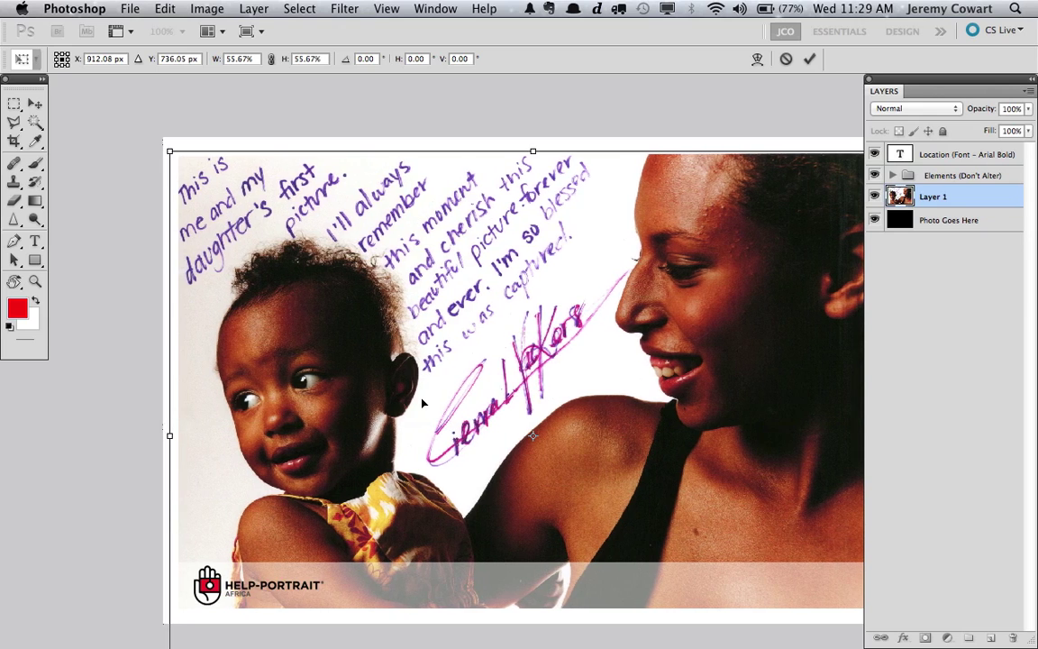
key("Right")
key("Right")
key("Right")
key("Right")
key("Right")
key("Right")
key("Right")
key("Right")
key("Right")
key("Right")
key("Right")
key("Right")
key("Right")
key("Right")
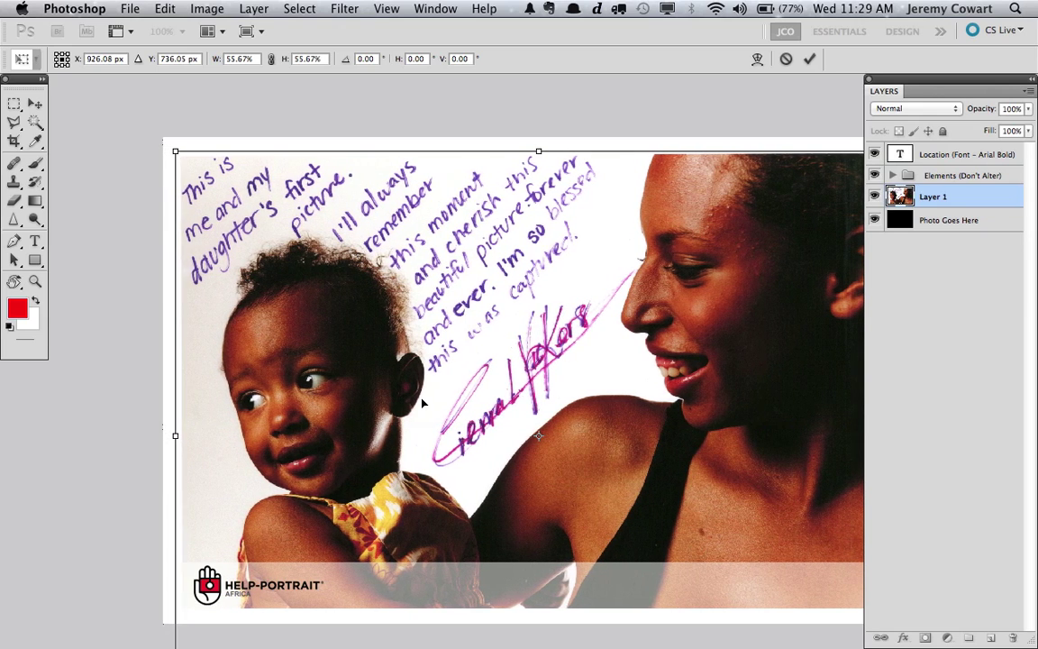
key("Return")
key("super+minus")
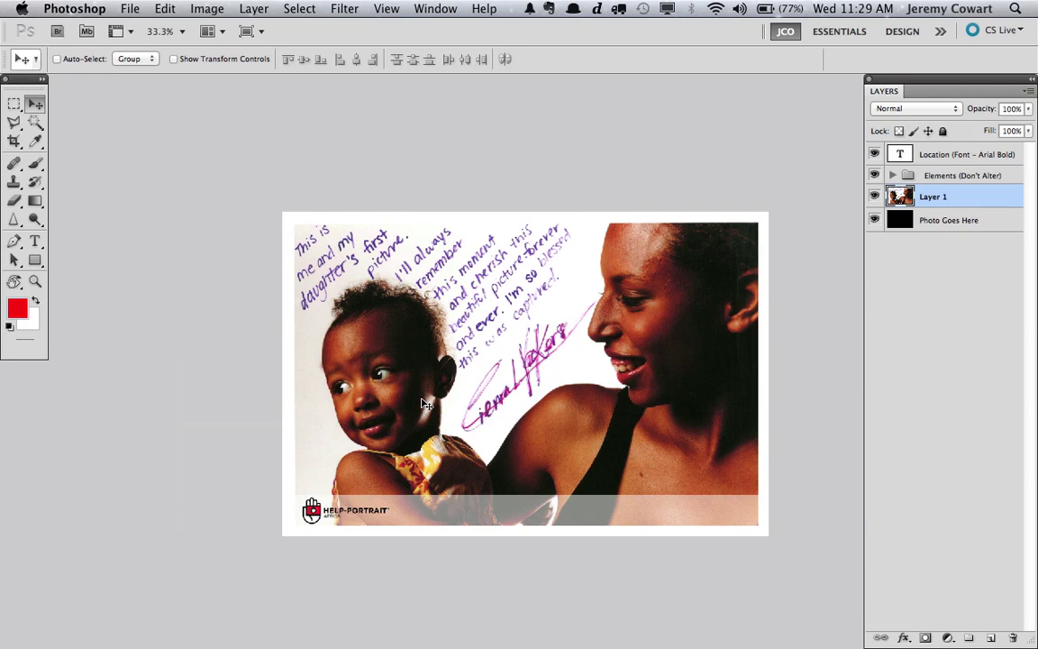
In Bridge, go up to hp_photo_templates and select 5x7_vertical_HP_template.psd
key("super+plus")
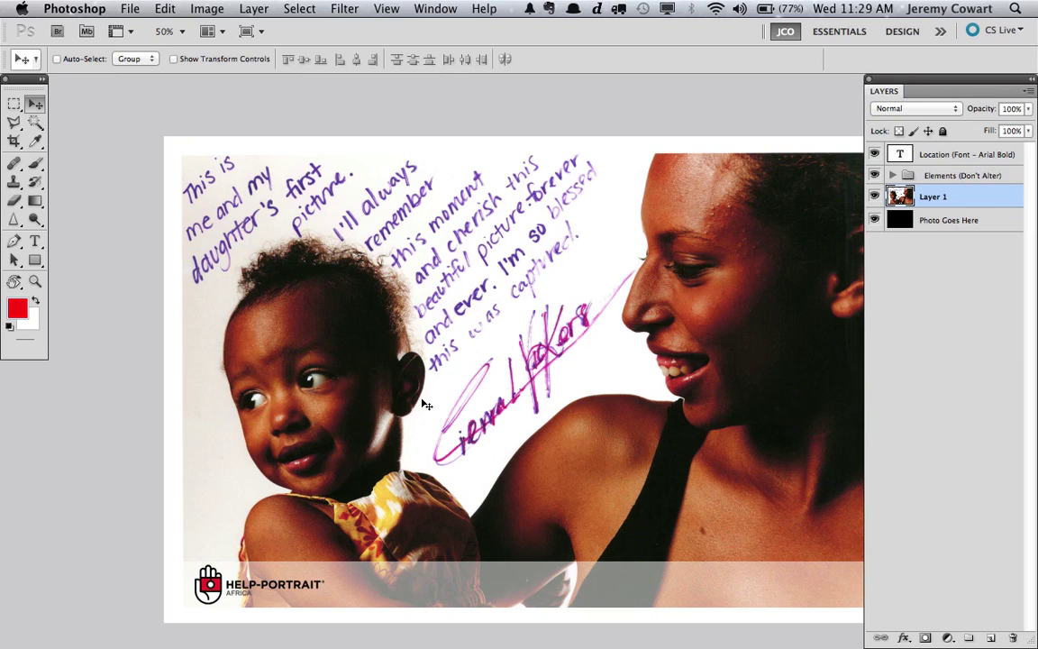
scroll(378, 361, "right", 5)
scroll(378, 360, "down", 2)
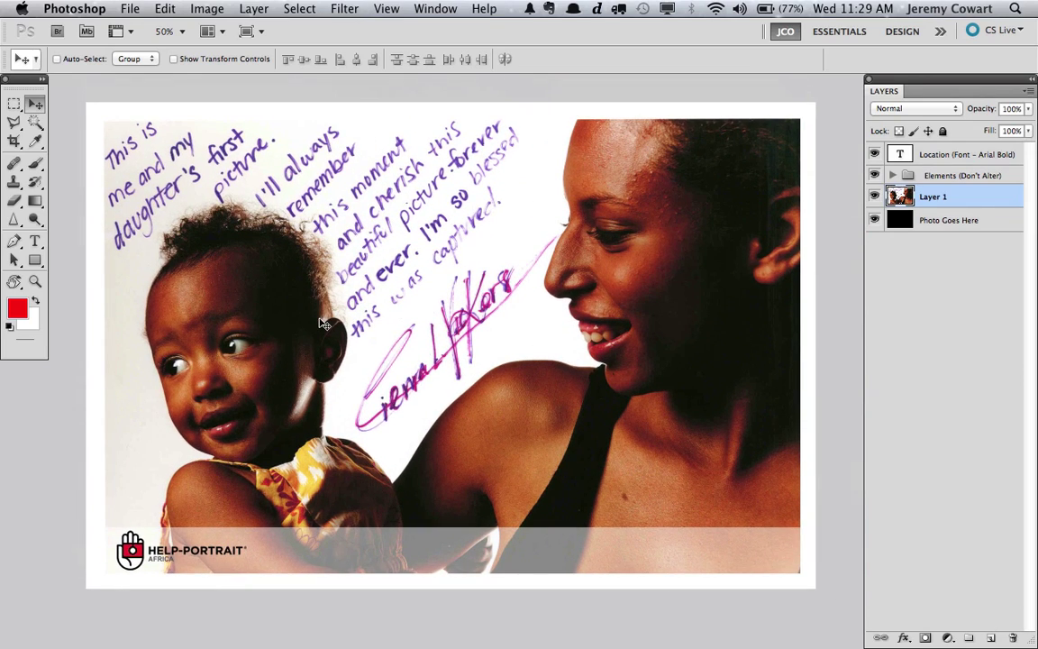
key("super+Tab")
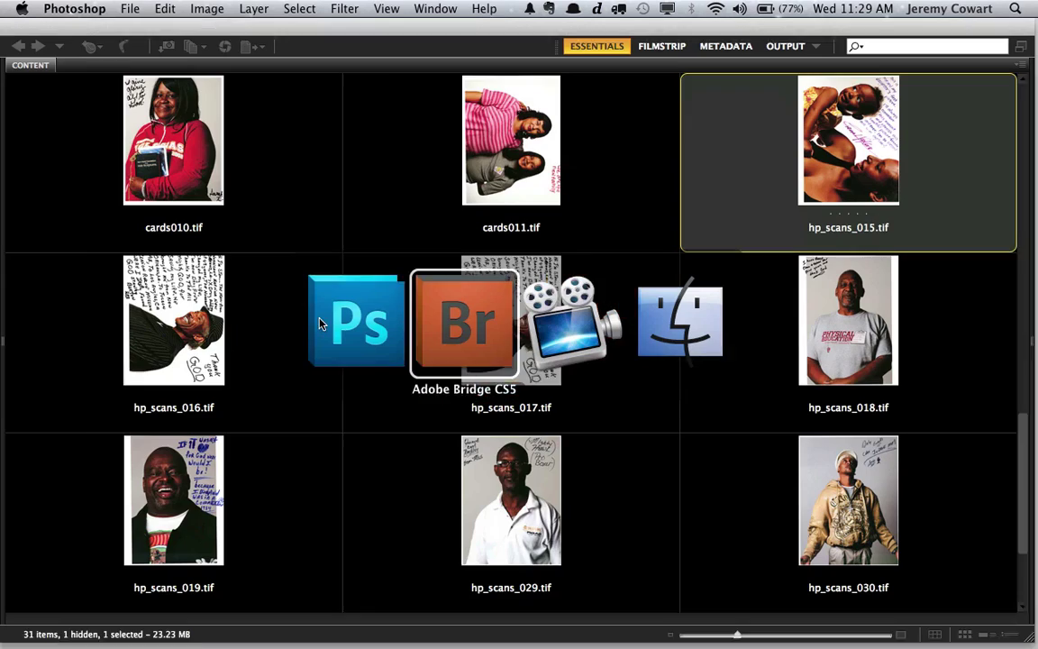
key("super+Up")
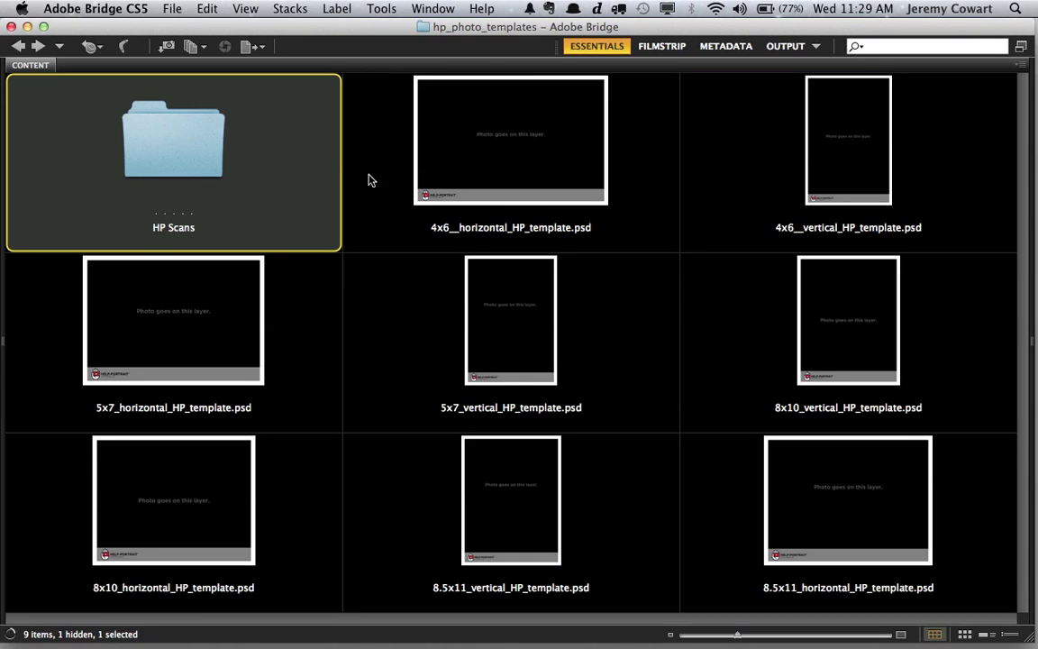
left_click(539, 334)
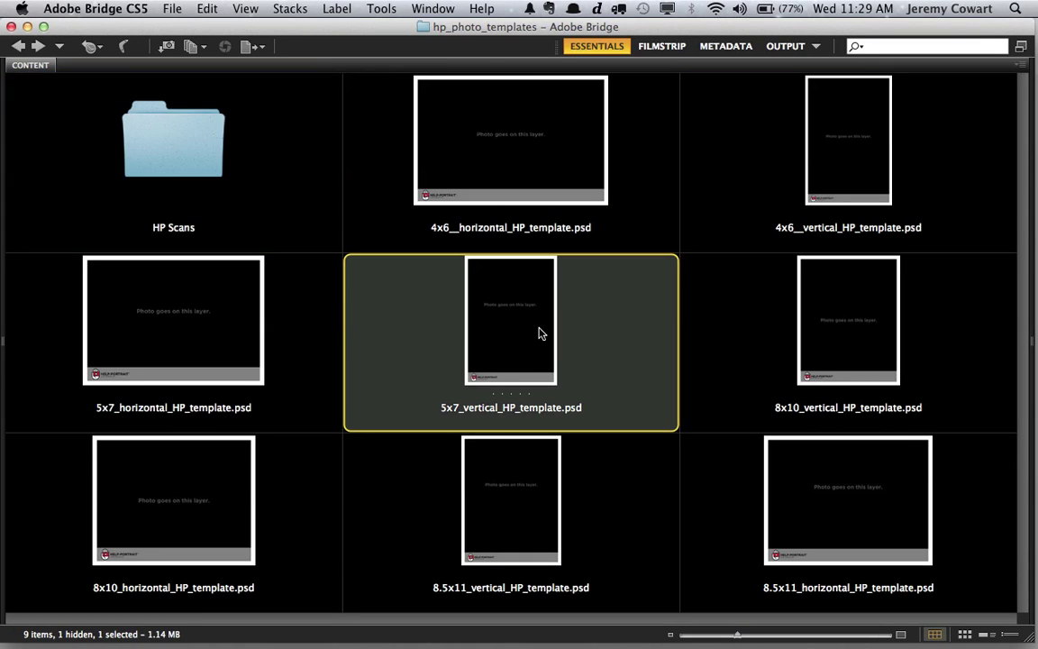
Open the 5x7 vertical template and zoom in to select its location text
double_click(538, 333)
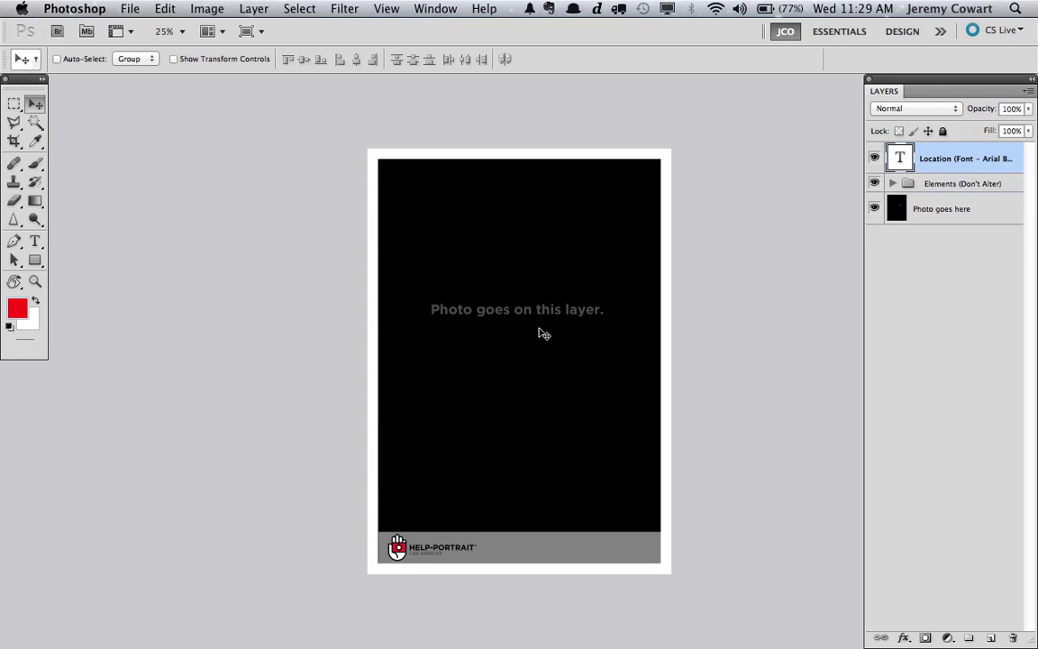
key("super+plus")
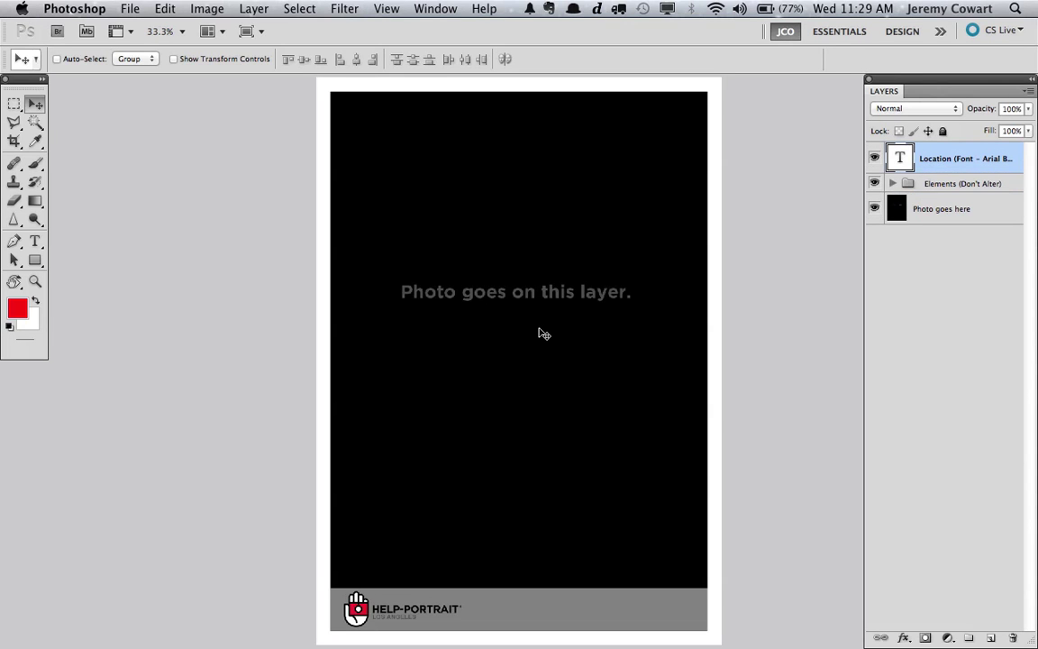
key("z")
left_click(419, 629)
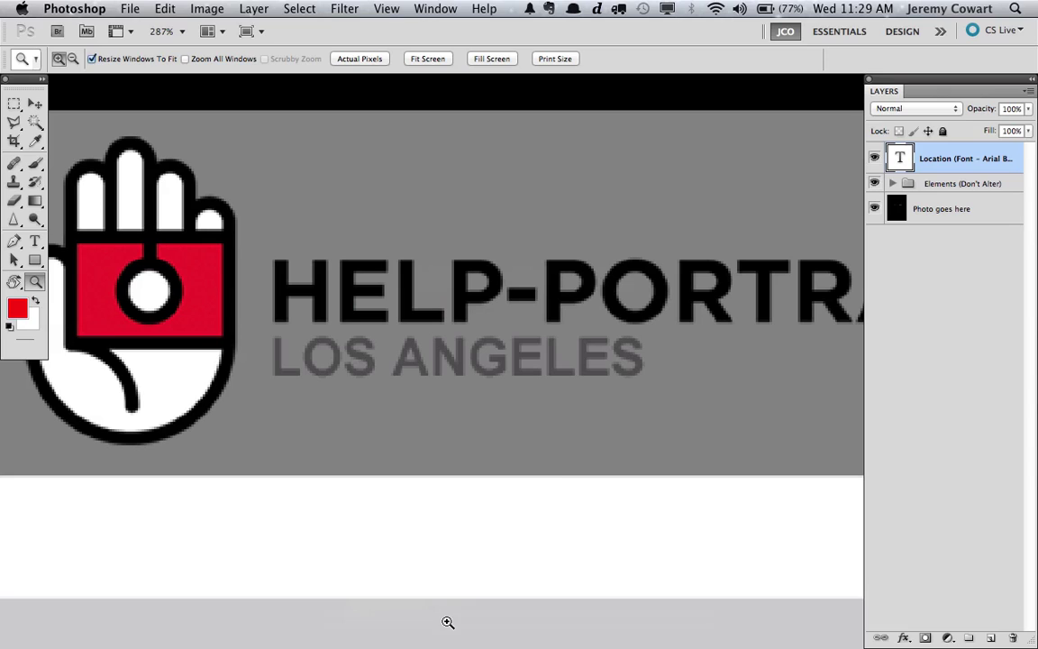
key("t")
triple_click(541, 354)
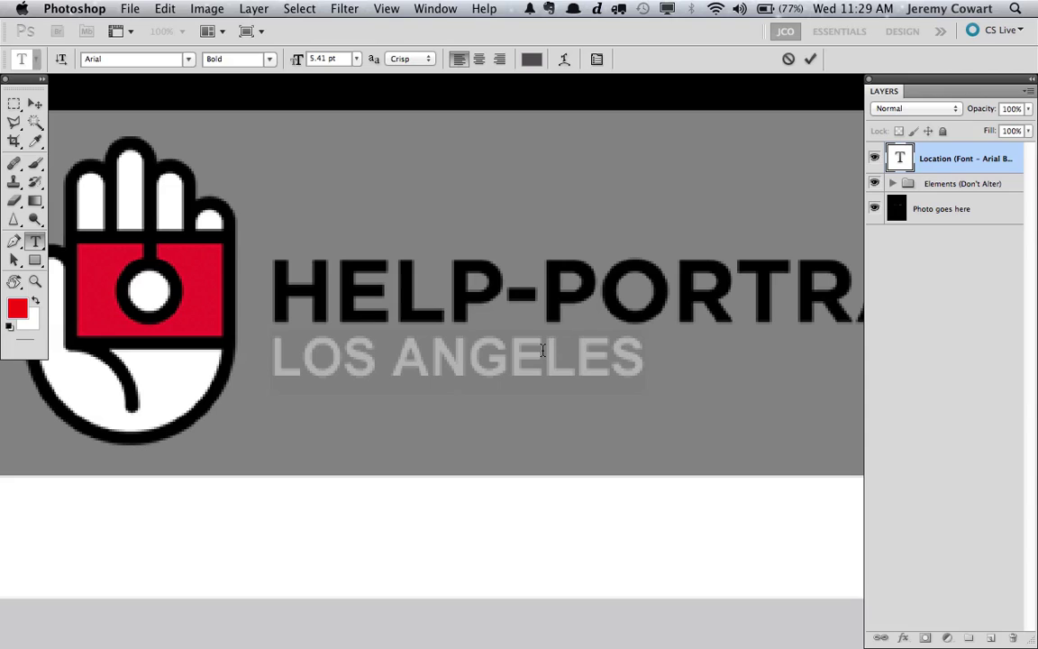
Type DENVER, CO U.S.A., then replace the whole location line with PARIS
type("DE")
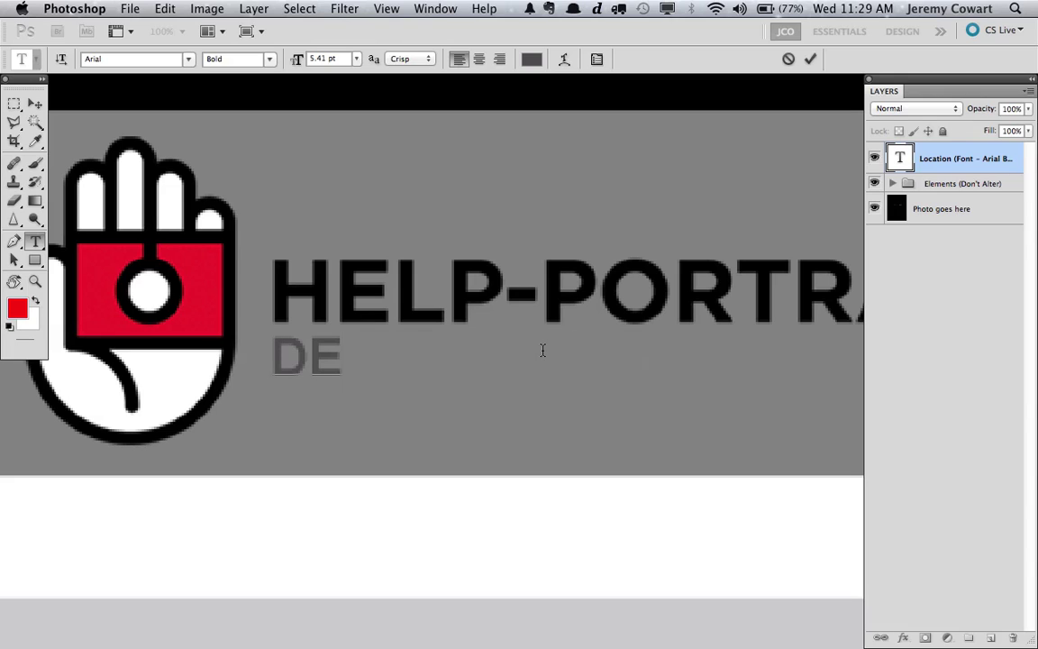
type("NVER, CO")
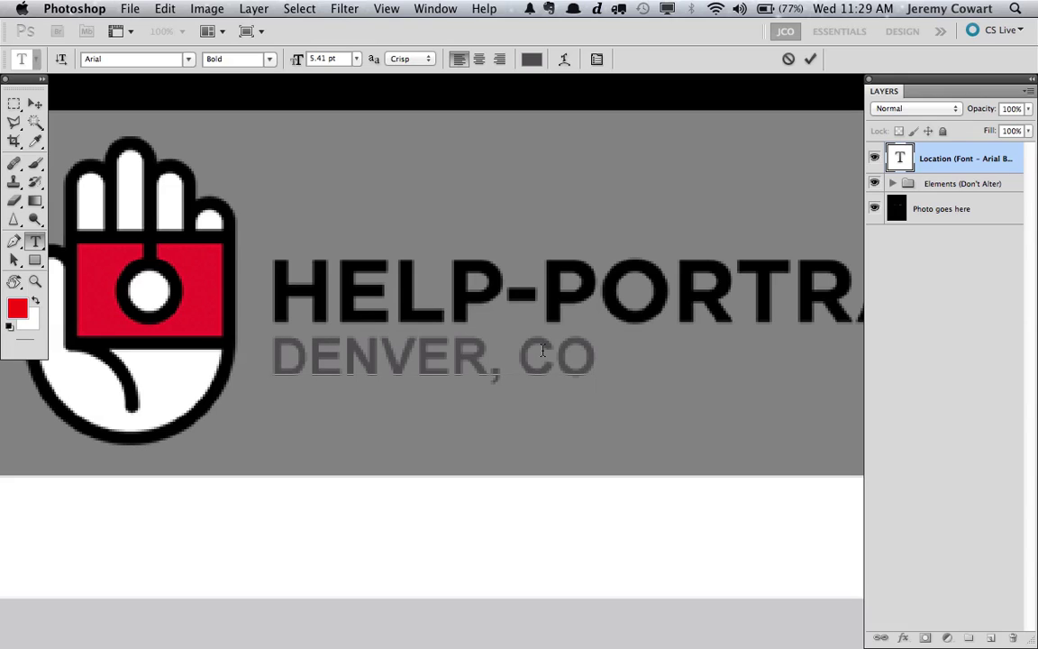
type(" USA")
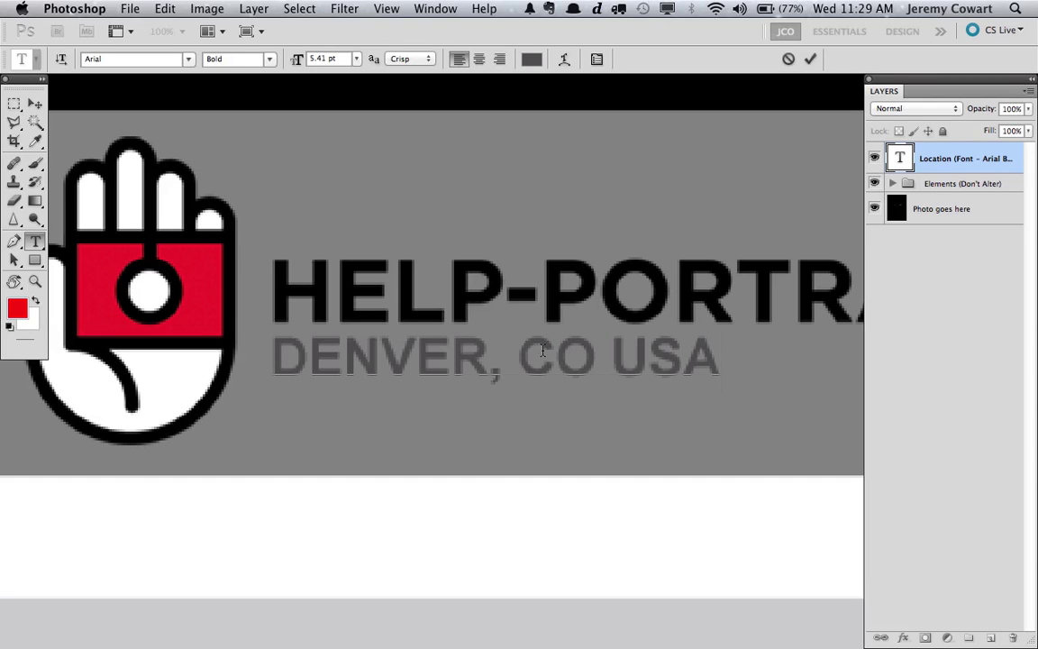
key("BackSpace")
key("BackSpace")
type(">")
key("BackSpace")
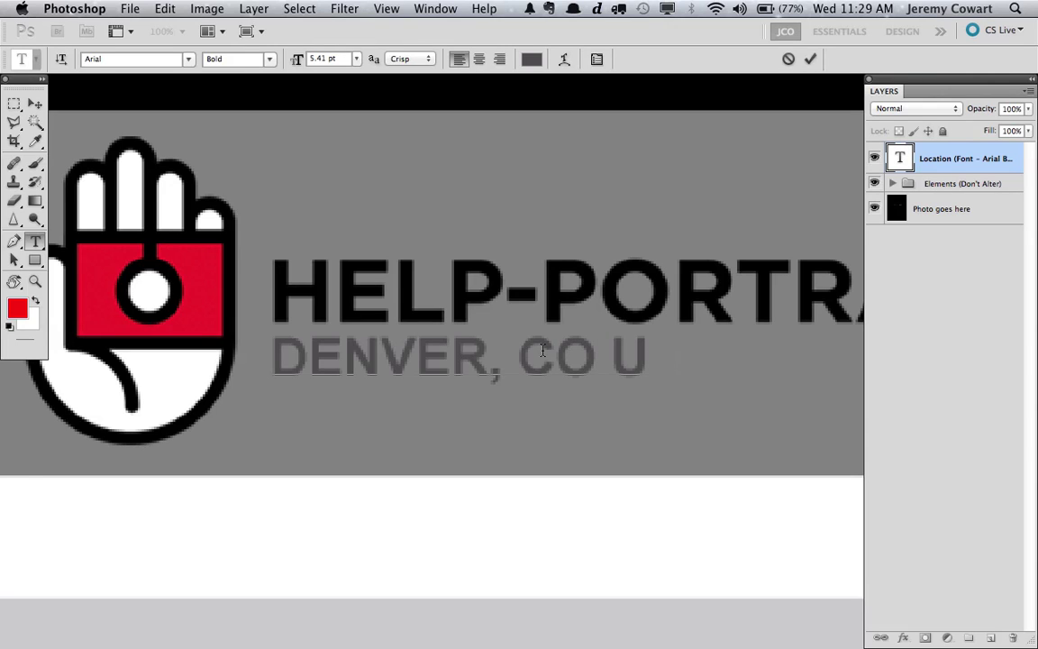
type(".S.A.")
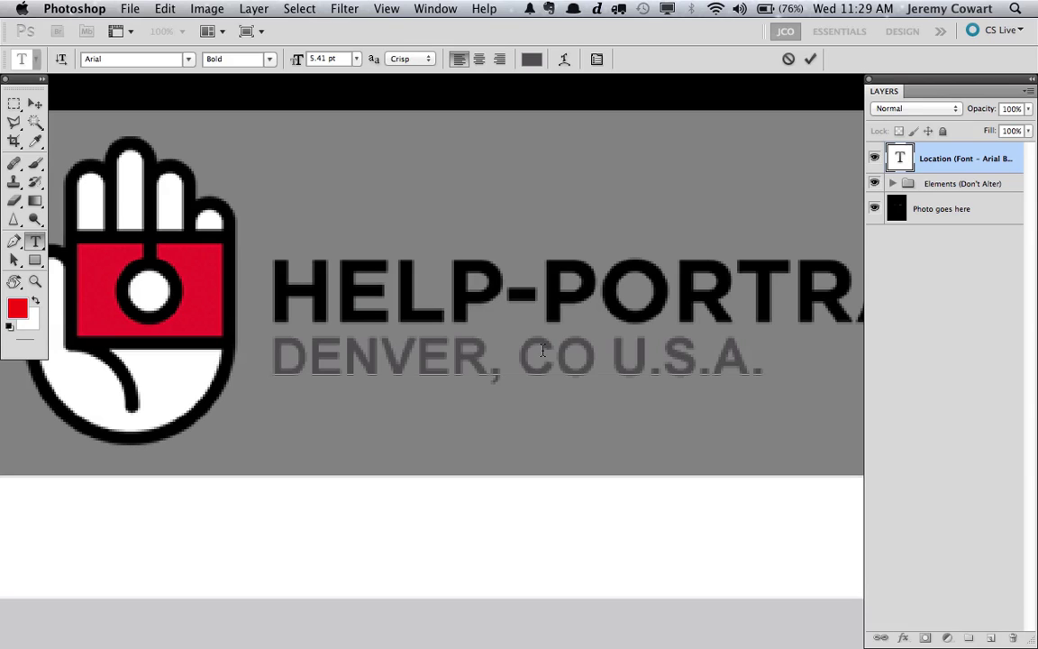
key("super+a")
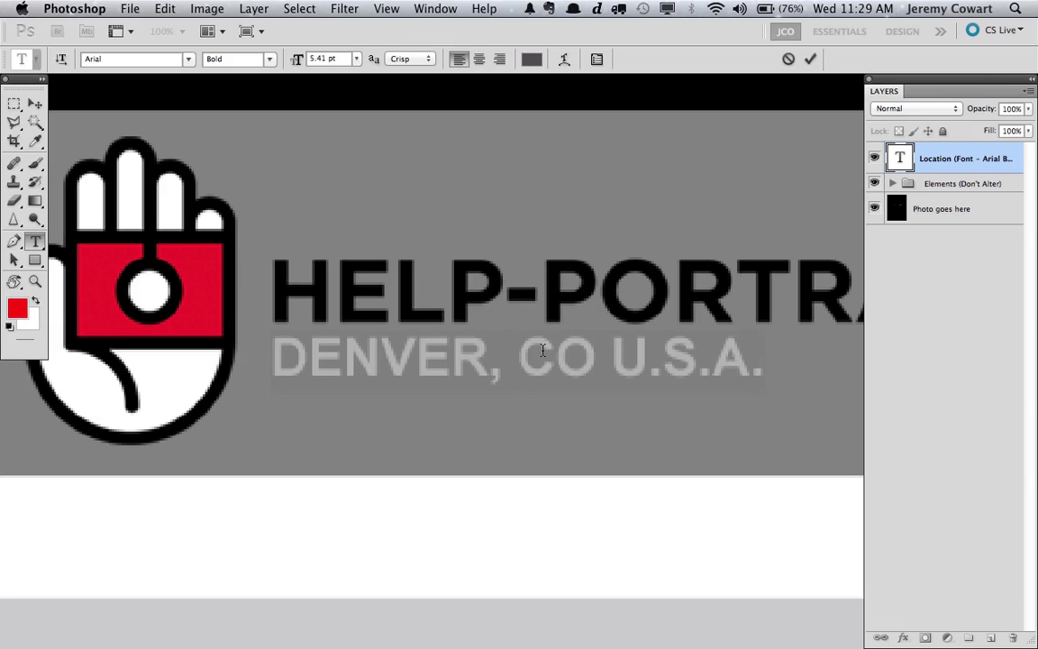
type("PARIS")
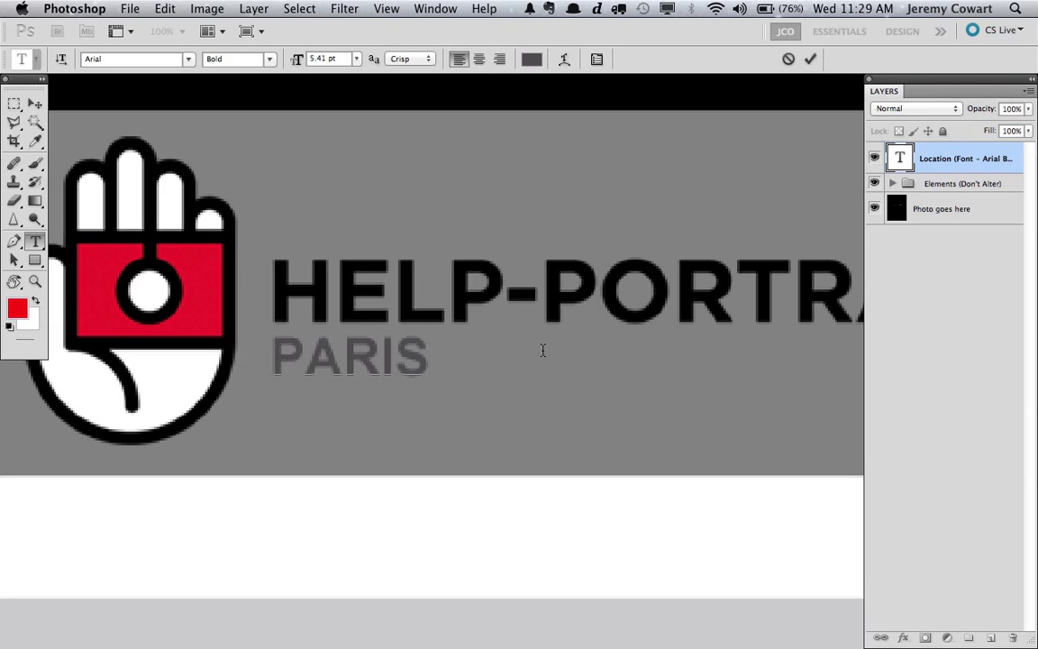
Commit the PARIS text, fit the template in the window, and open HP Scans in Bridge
left_click(35, 104)
key("super+0")
key("super+minus")
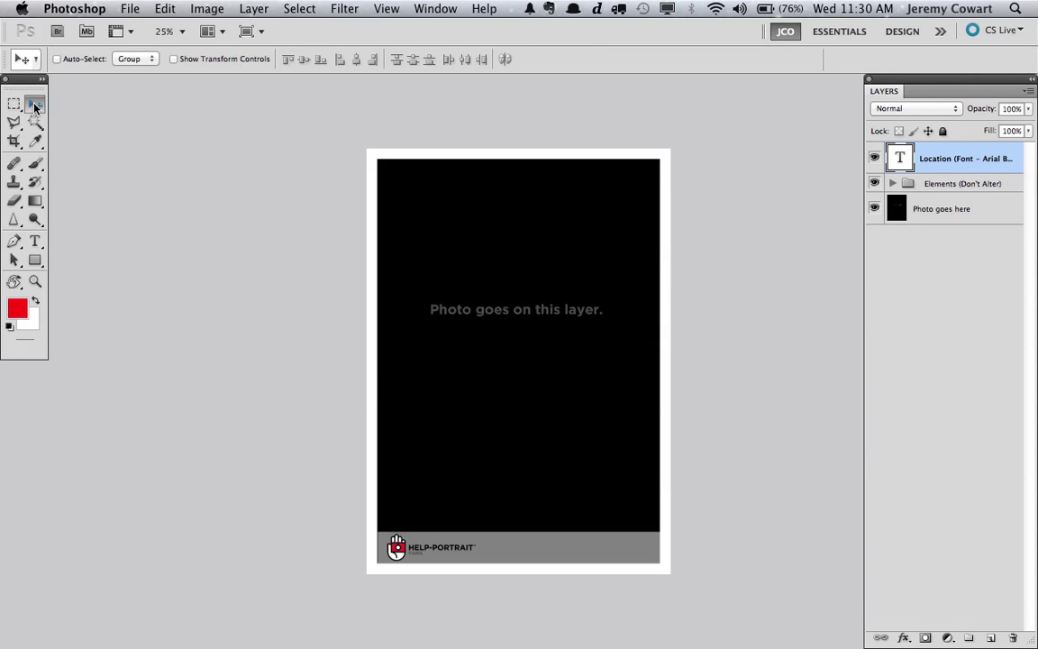
key("super+Tab")
left_click(237, 136)
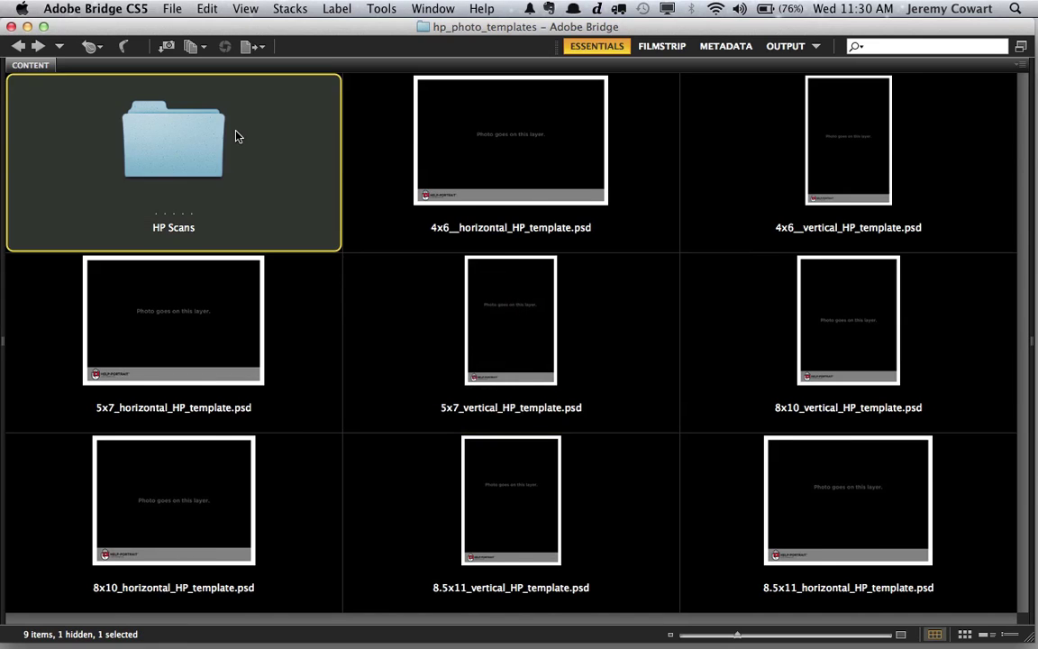
double_click(237, 136)
Open hp_scans_014.tif, copy the entire image, and close it
left_click(840, 343)
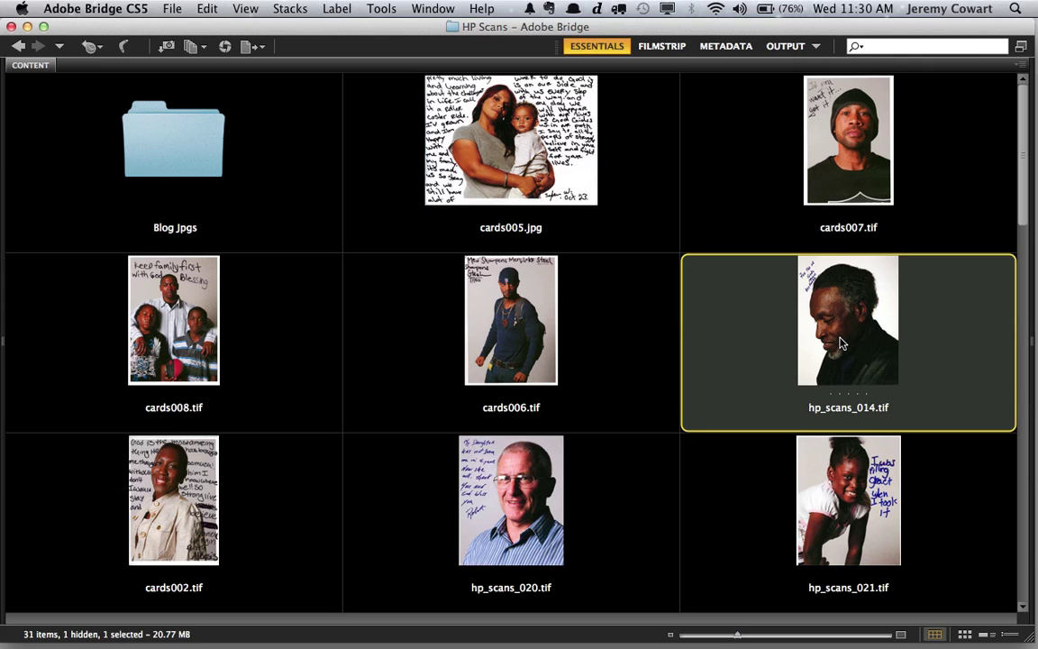
double_click(841, 343)
key("super+a")
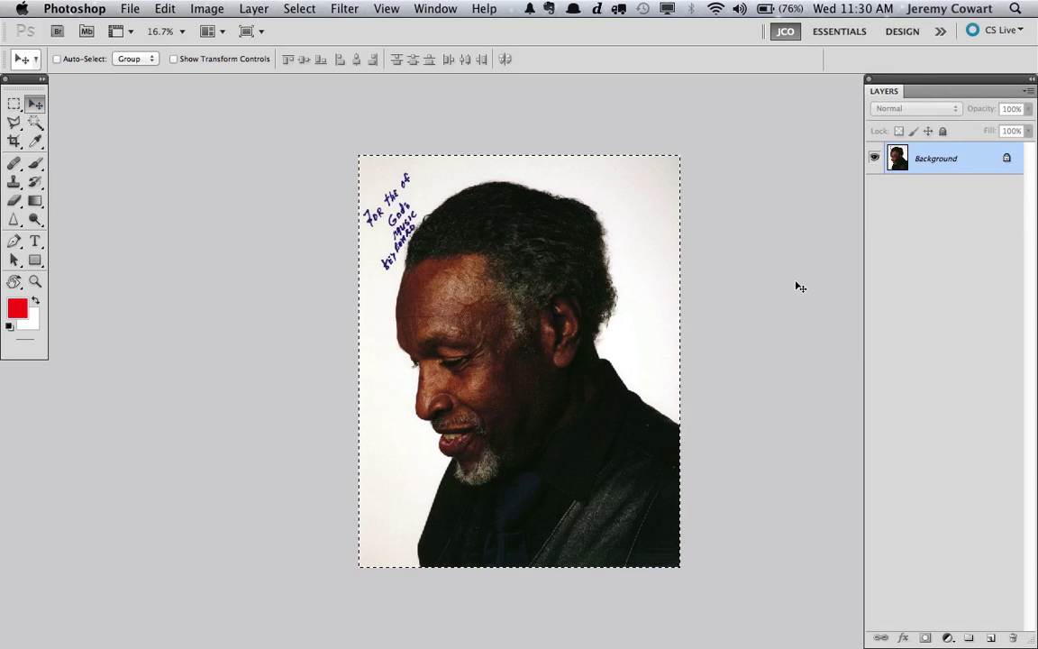
key("super+c")
key("super+w")
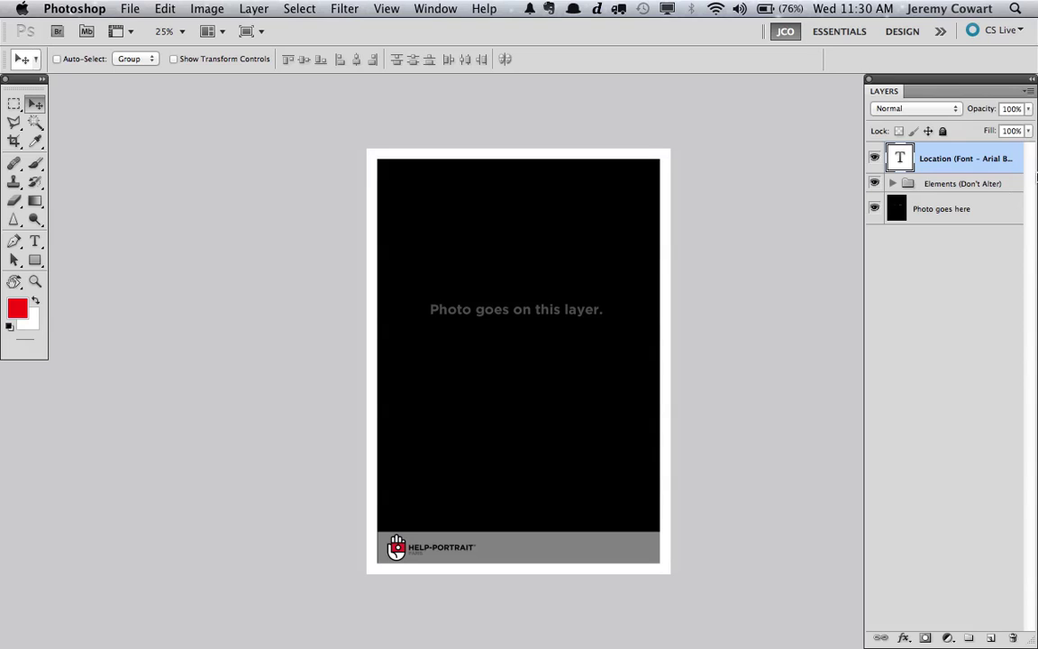
Paste the portrait above the Photo goes here layer
left_click(954, 216)
key("super+v")
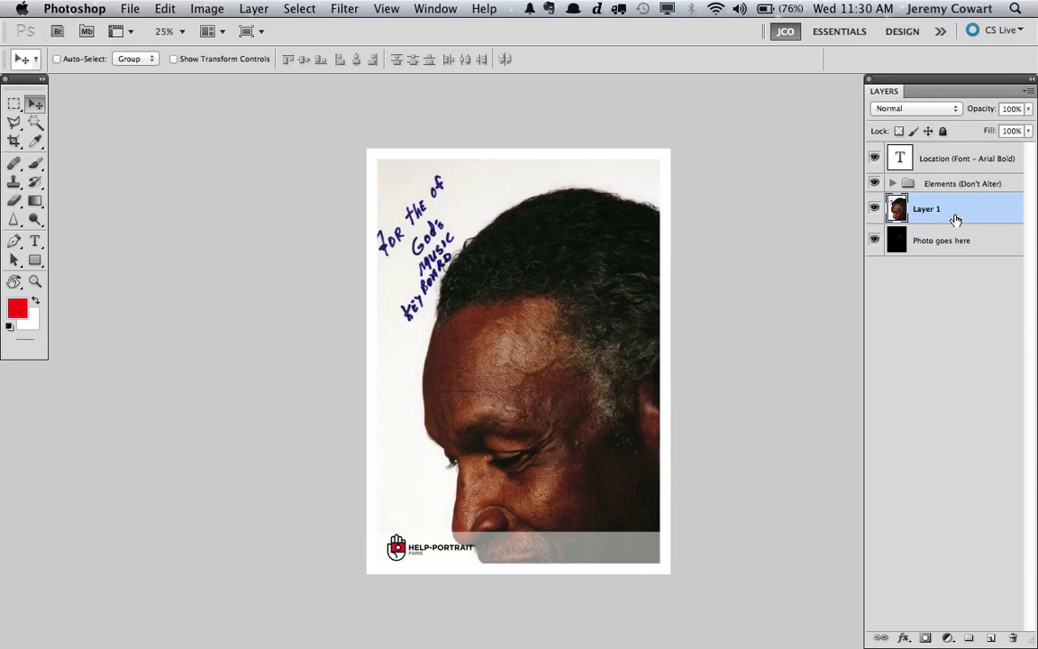
key("super+minus")
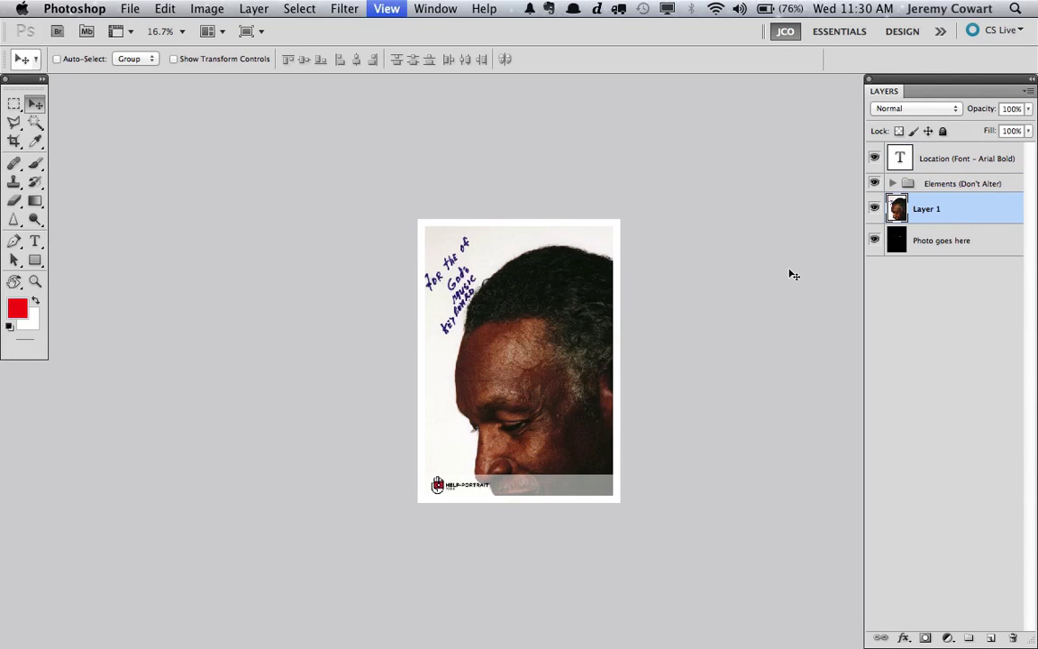
Scale the portrait to about 70% within the 5x7 frame, then view it full screen
key("super+t")
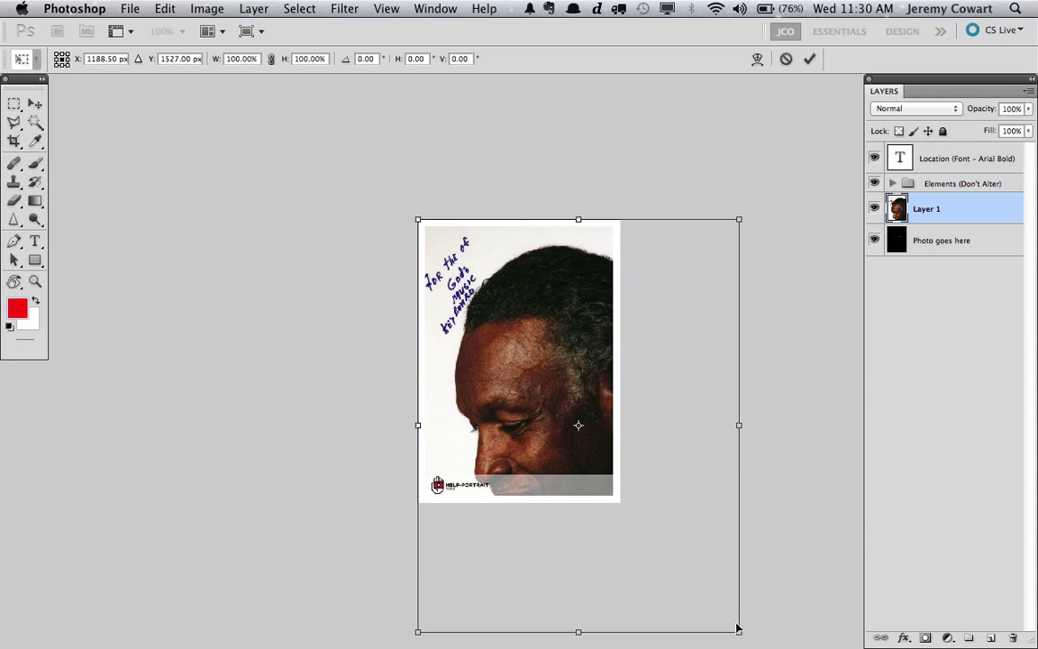
left_click_drag(733, 622, 616, 398)
left_click_drag(563, 272, 673, 387)
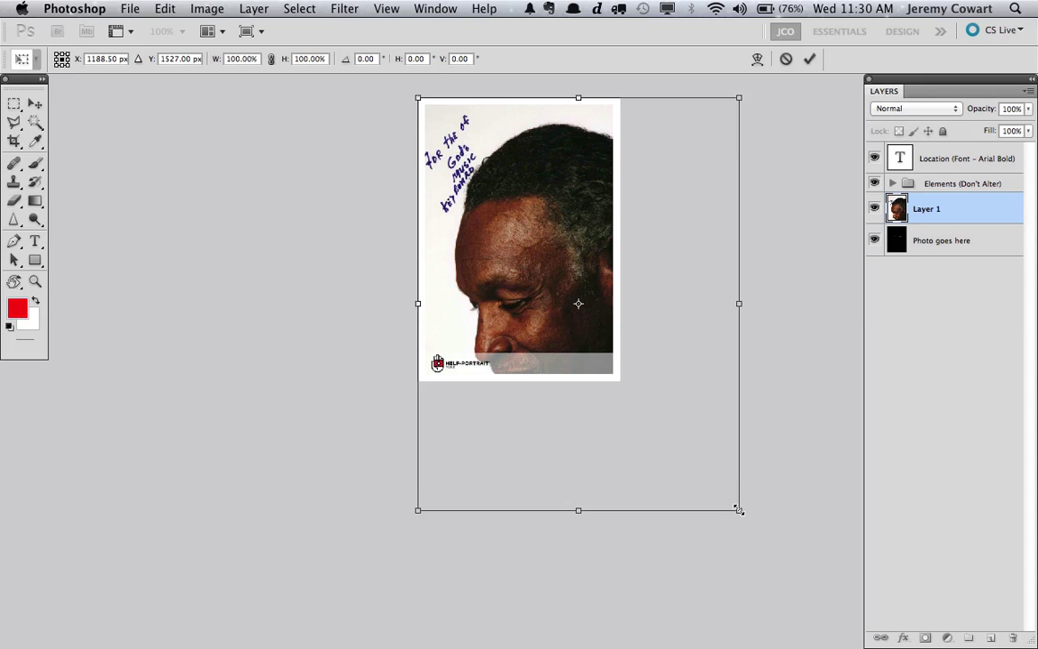
left_click_drag(739, 510, 618, 400)
key("Return")
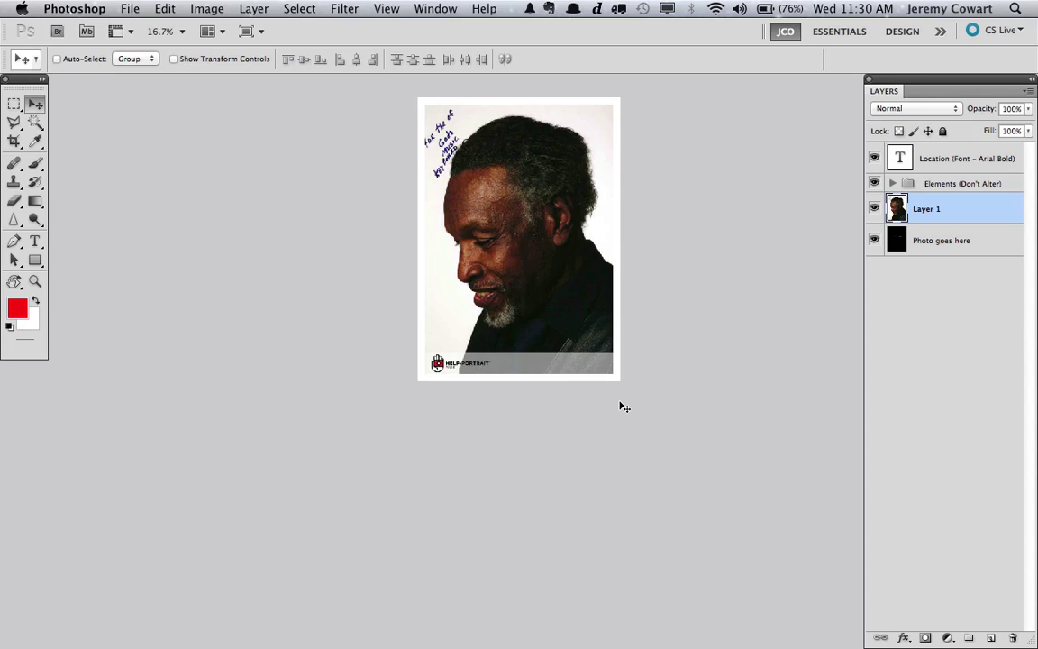
key("super+equal")
key("super+equal")
left_click_drag(619, 401, 549, 528)
key("f")
key("f")
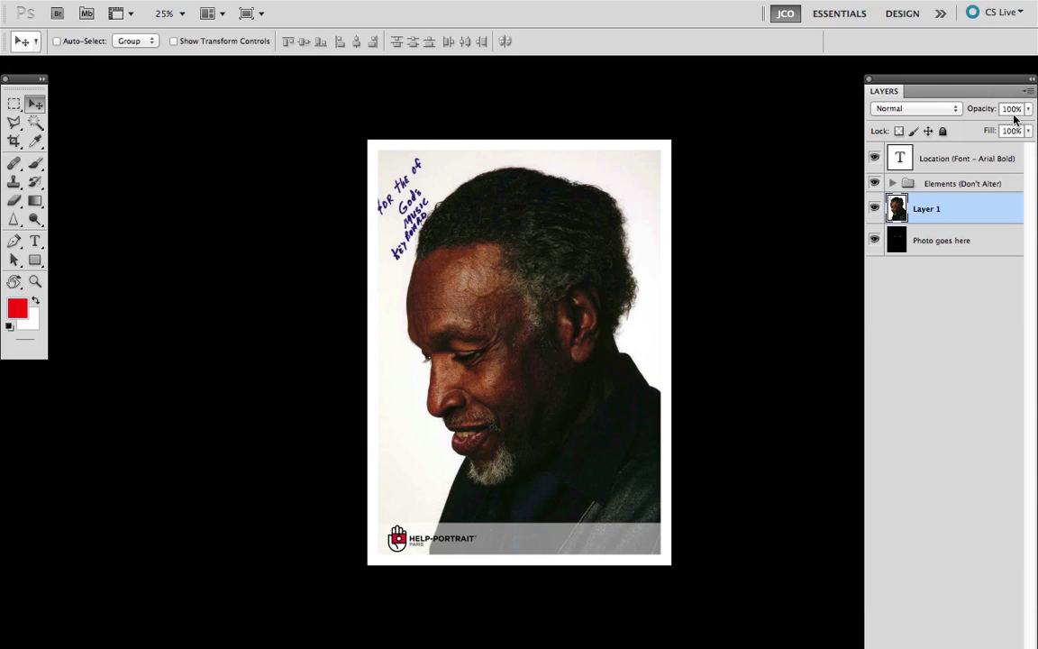
Flatten the template into a single Background layer
left_click(1028, 91)
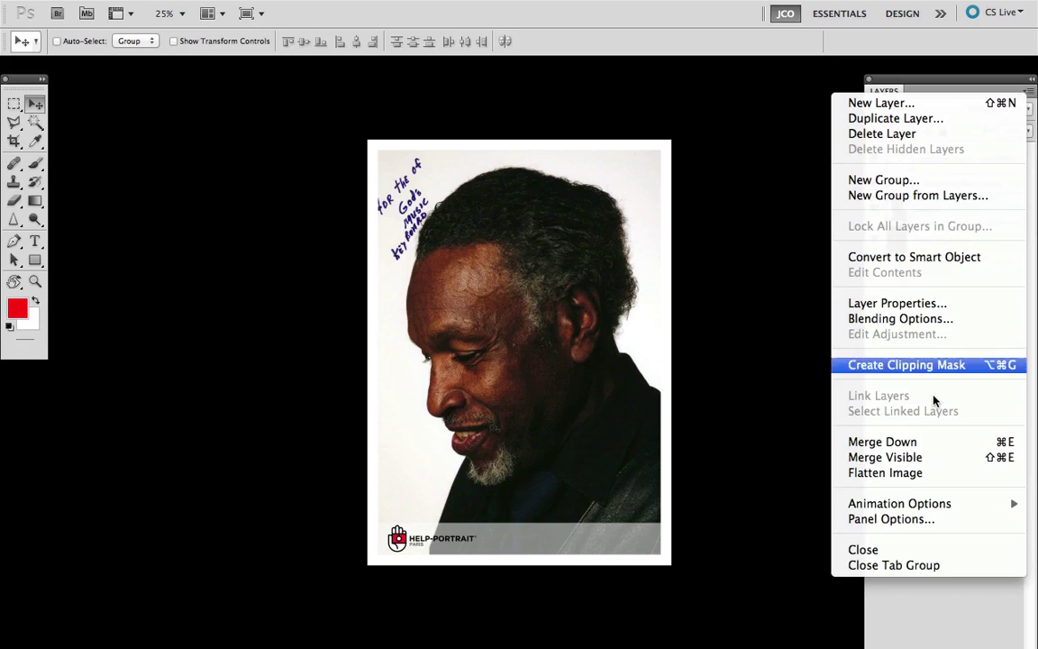
left_click(870, 473)
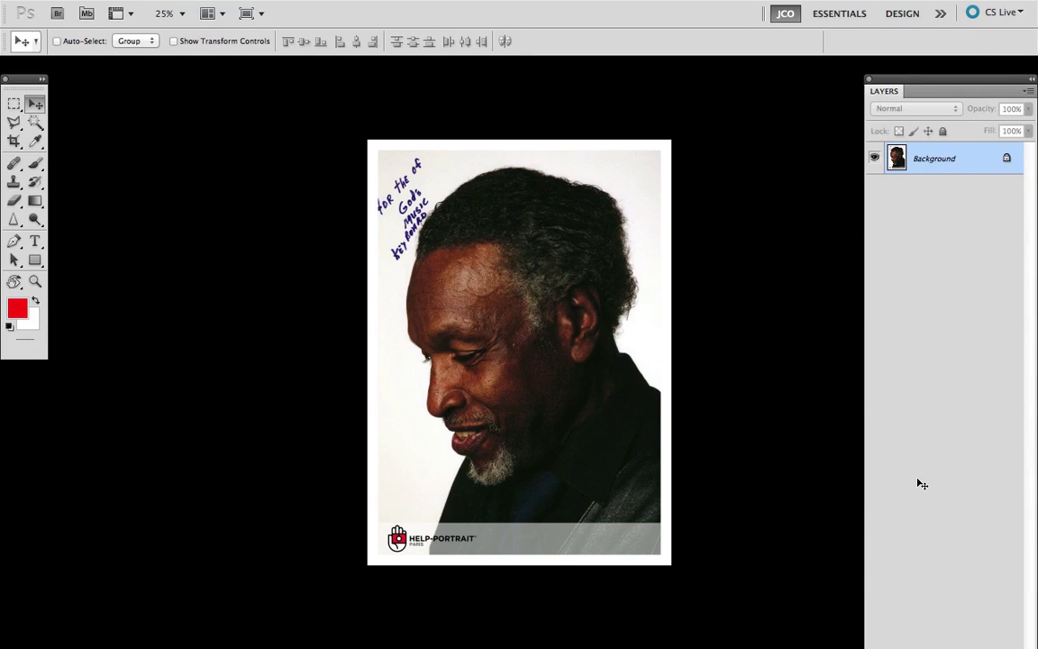
key("f")
Resize the image to 72 pixels/inch and 1000 pixels tall (714 x 1000)
left_click(206, 8)
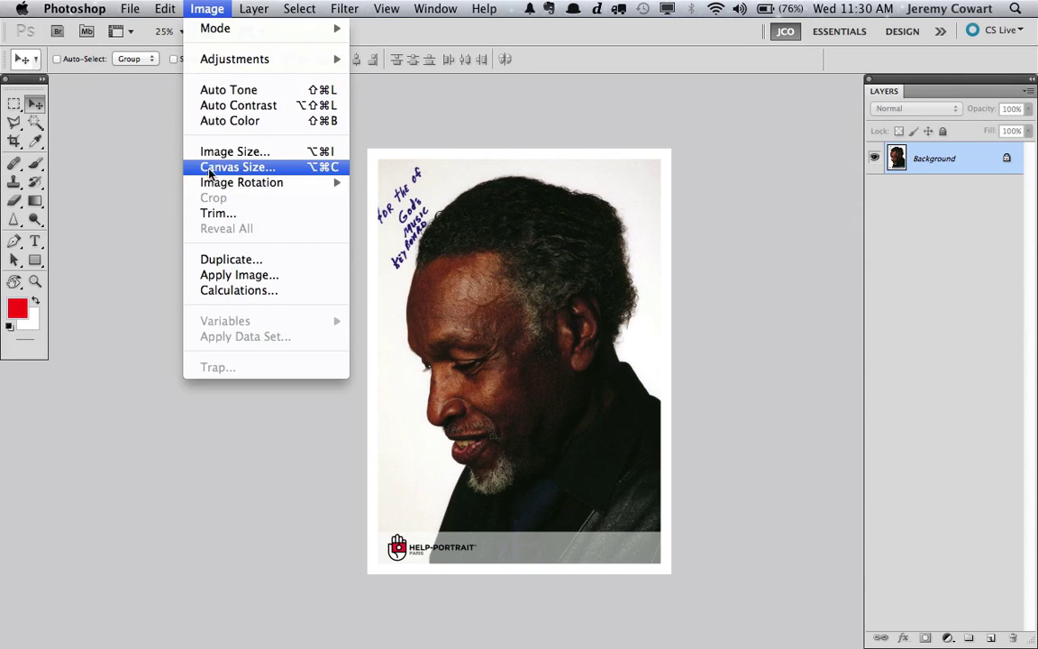
left_click(220, 151)
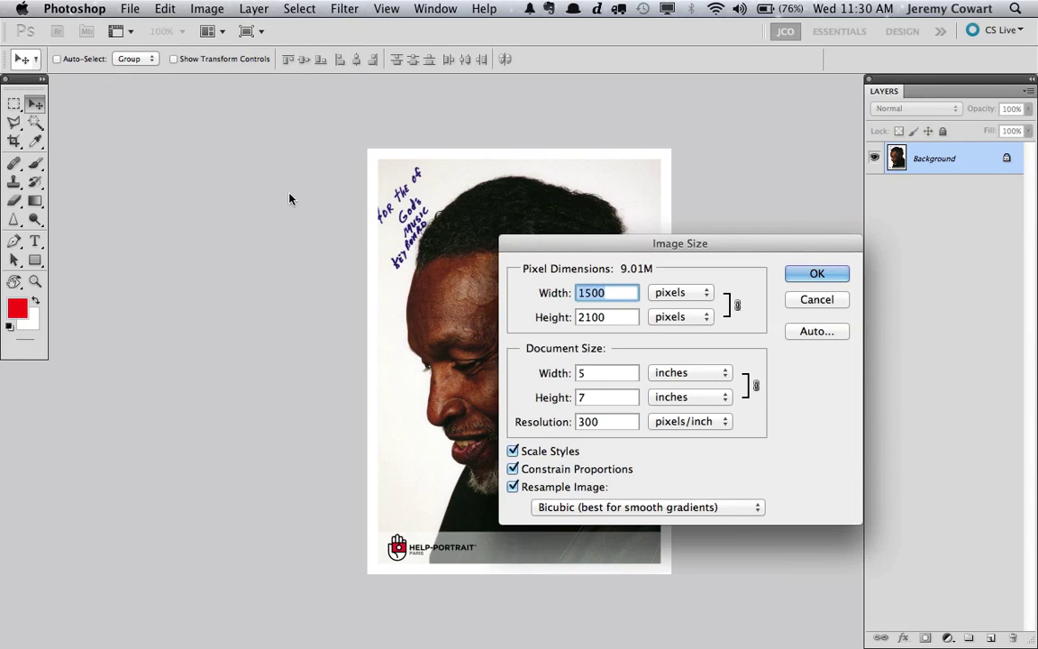
key("Tab")
key("Tab")
key("Tab")
key("Tab")
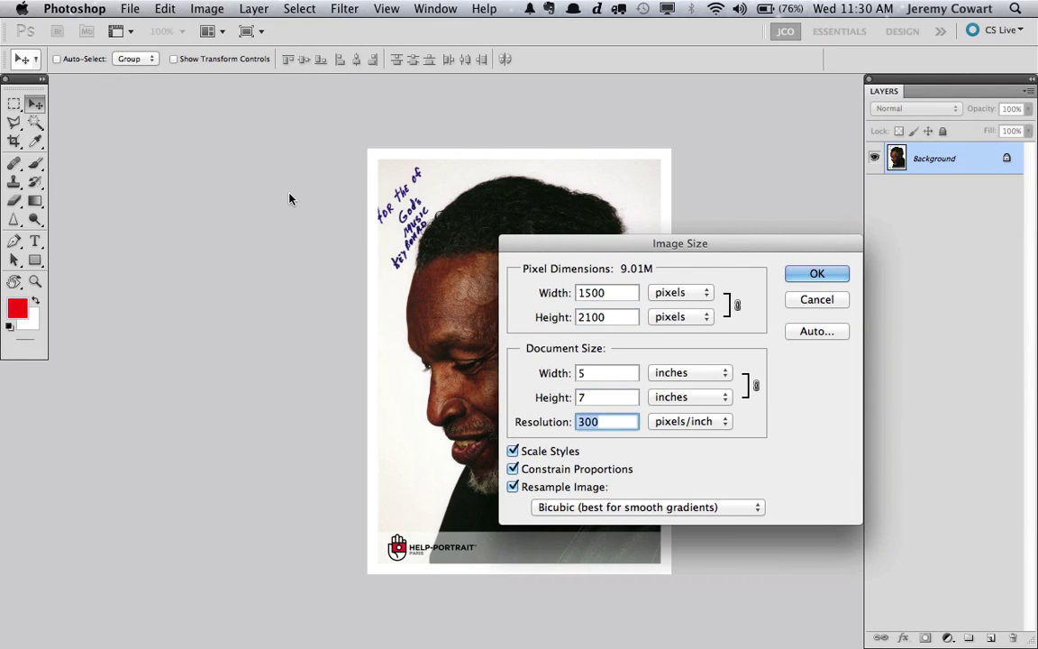
type("72")
key("Tab")
key("Tab")
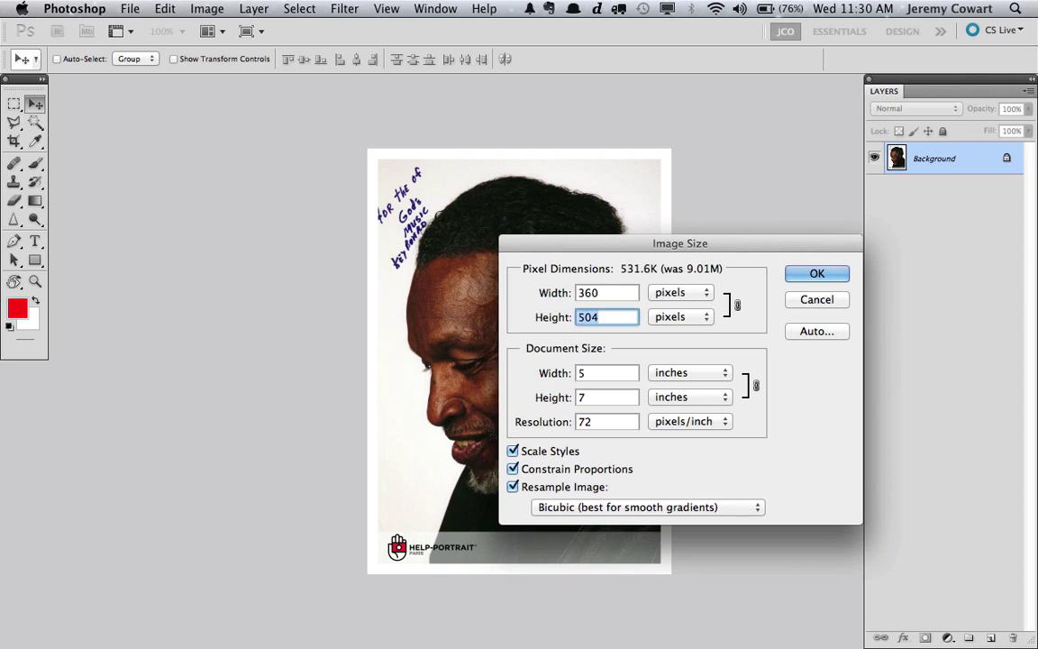
type("1000")
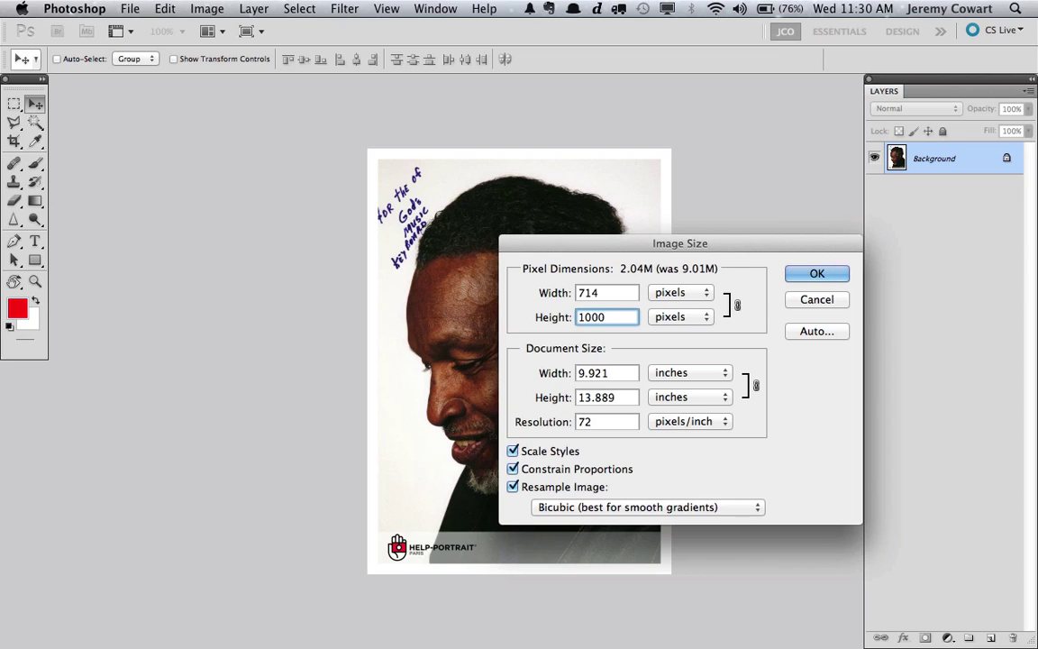
key("Return")
key("super+alt+0")
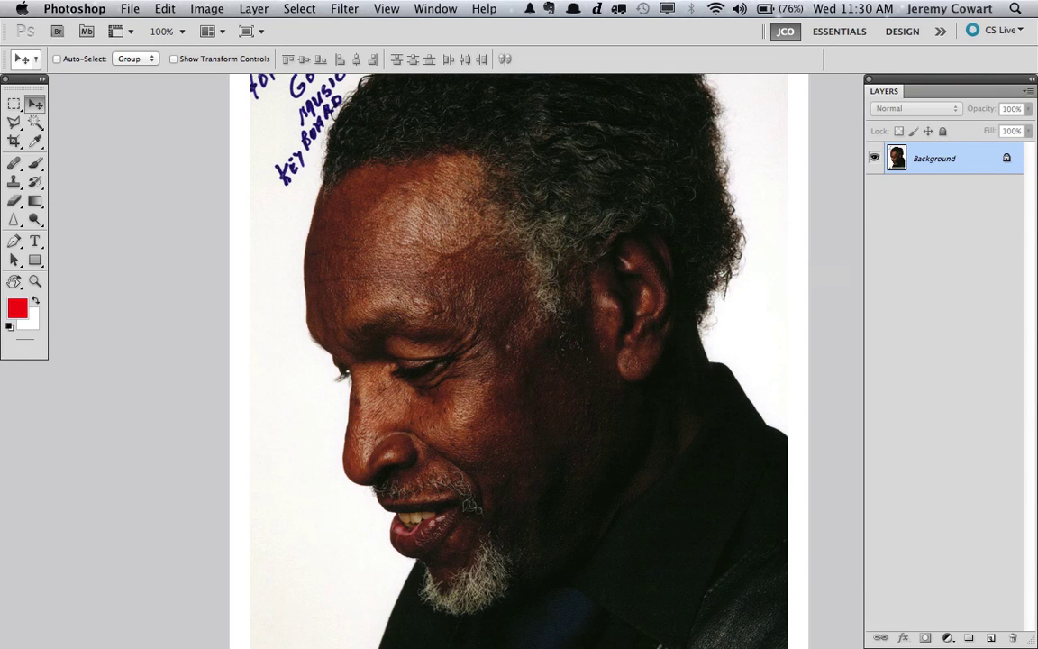
left_click_drag(352, 280, 336, 176)
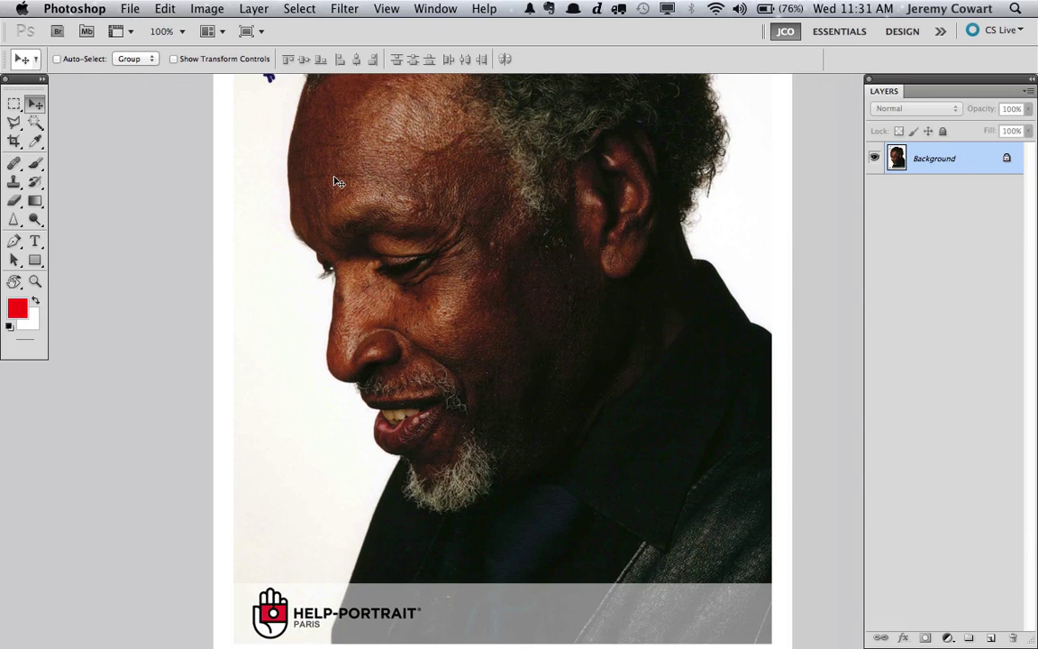